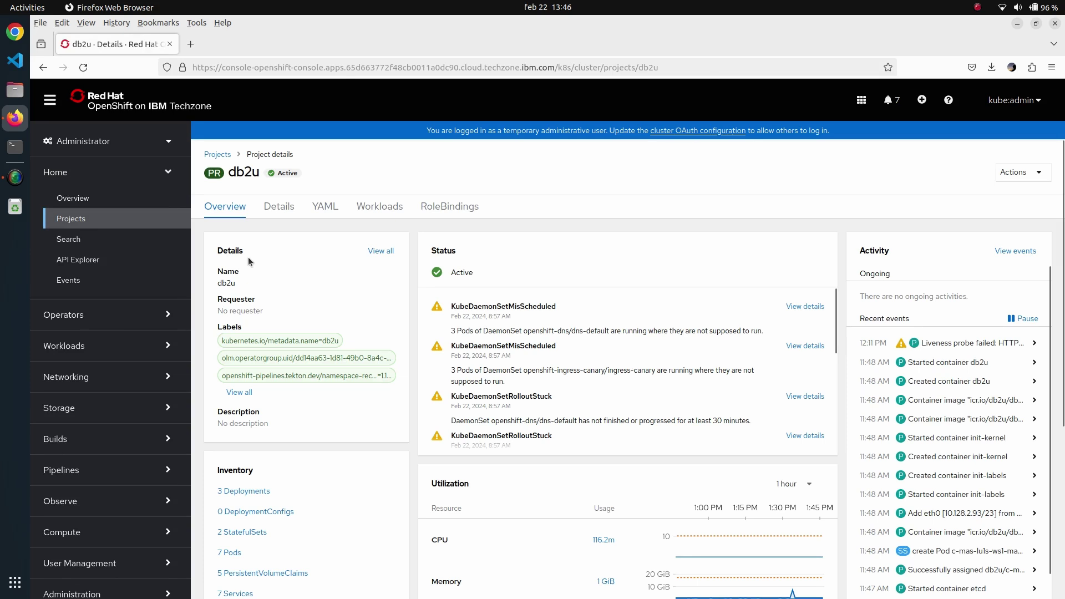
Step: Open the db2u project's Routes and Secrets pages in separate browser tabs and view the Routes page
scroll(285, 290, "down", 3)
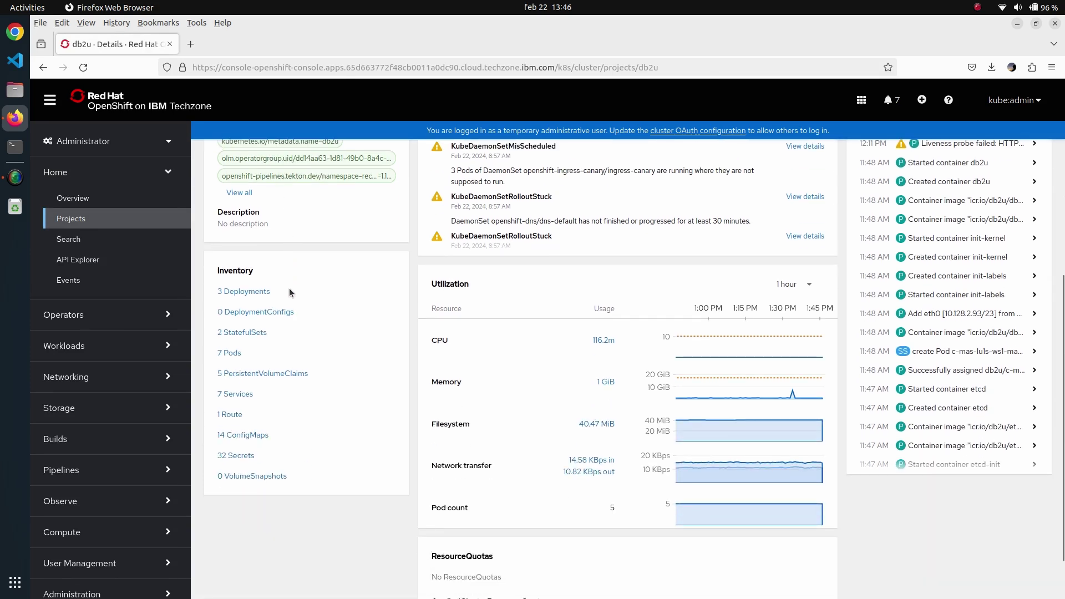
right_click(239, 418)
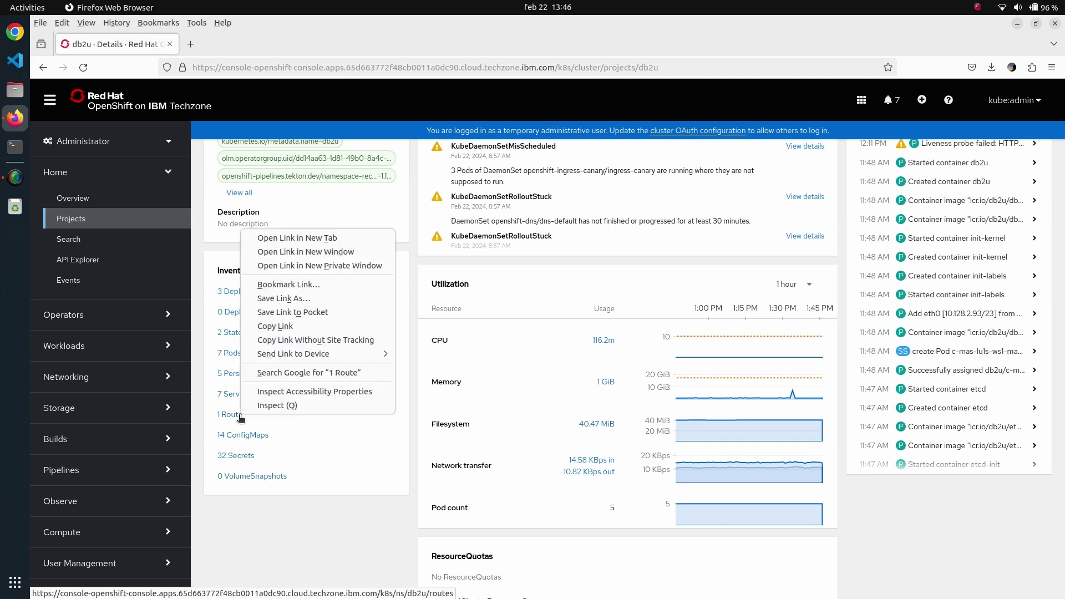
left_click(320, 239)
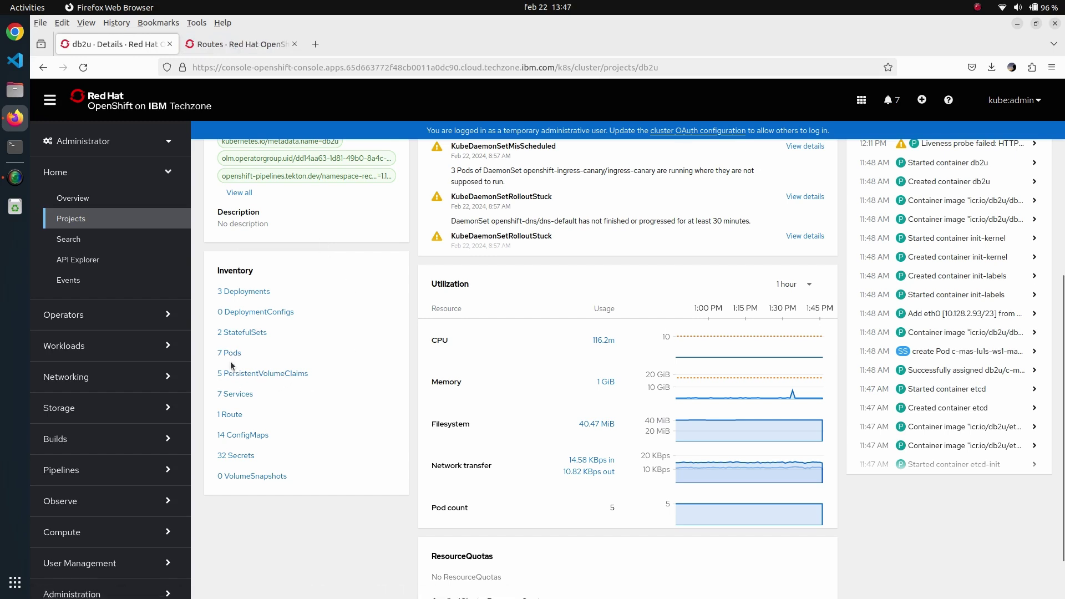
right_click(237, 456)
left_click(318, 280)
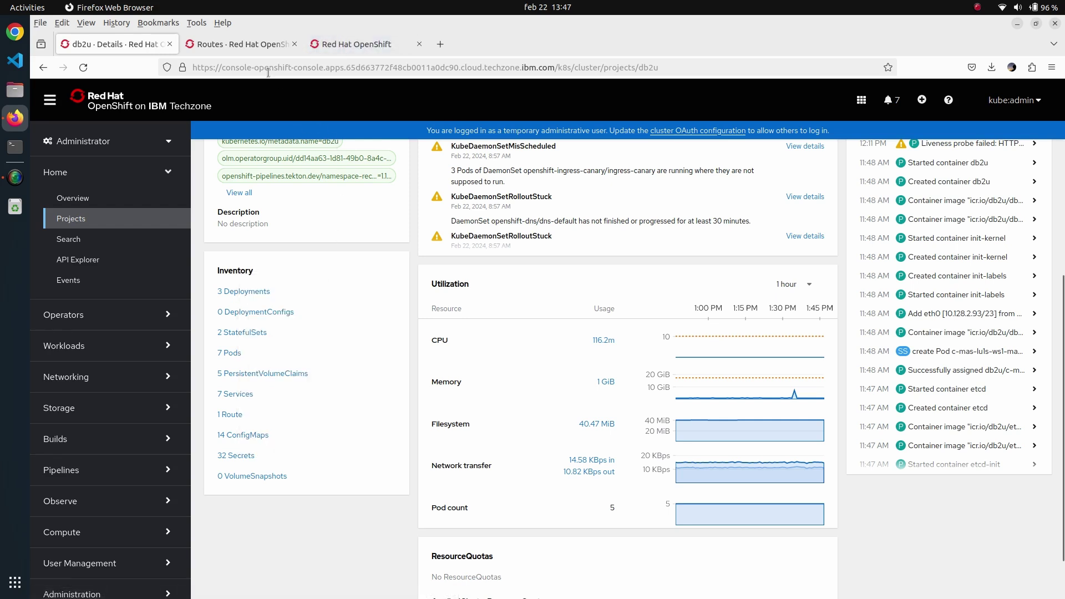
left_click(239, 45)
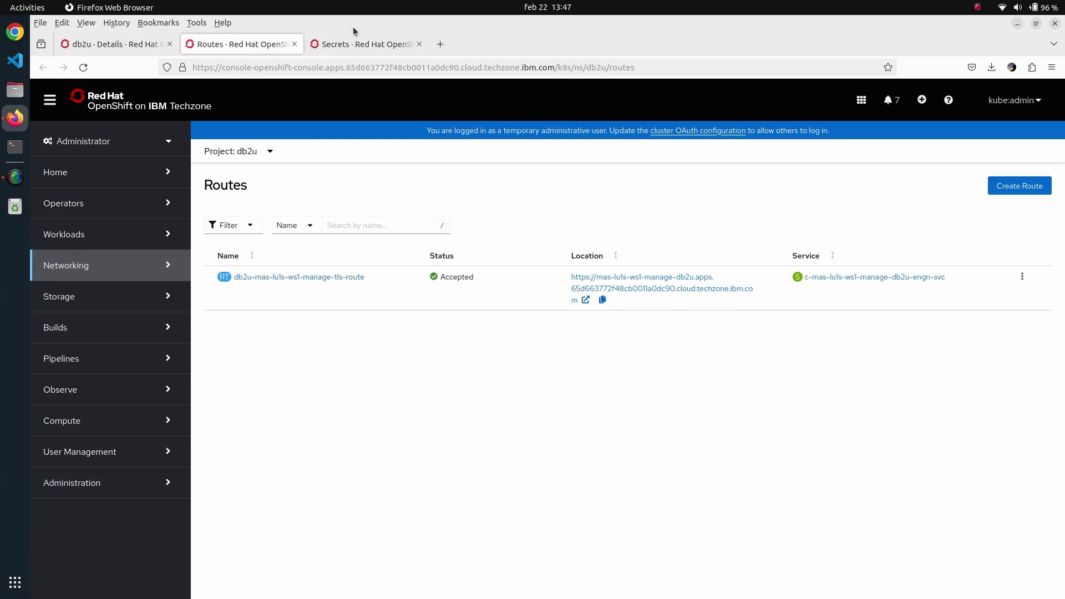
Step: Sort the db2u project's secrets by creation date in descending order
left_click(358, 44)
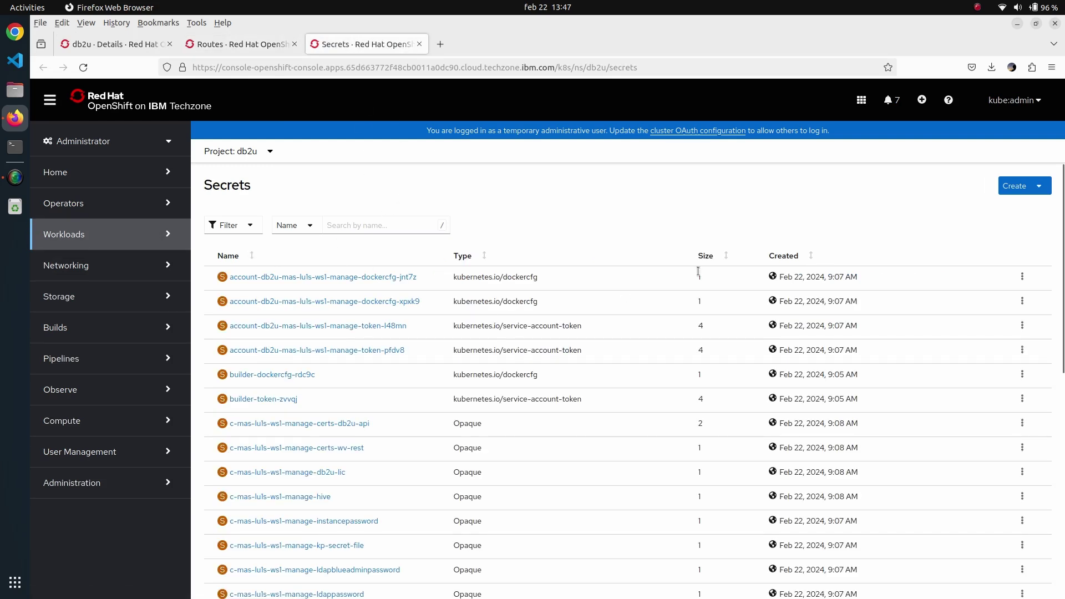
left_click(793, 256)
left_click(794, 255)
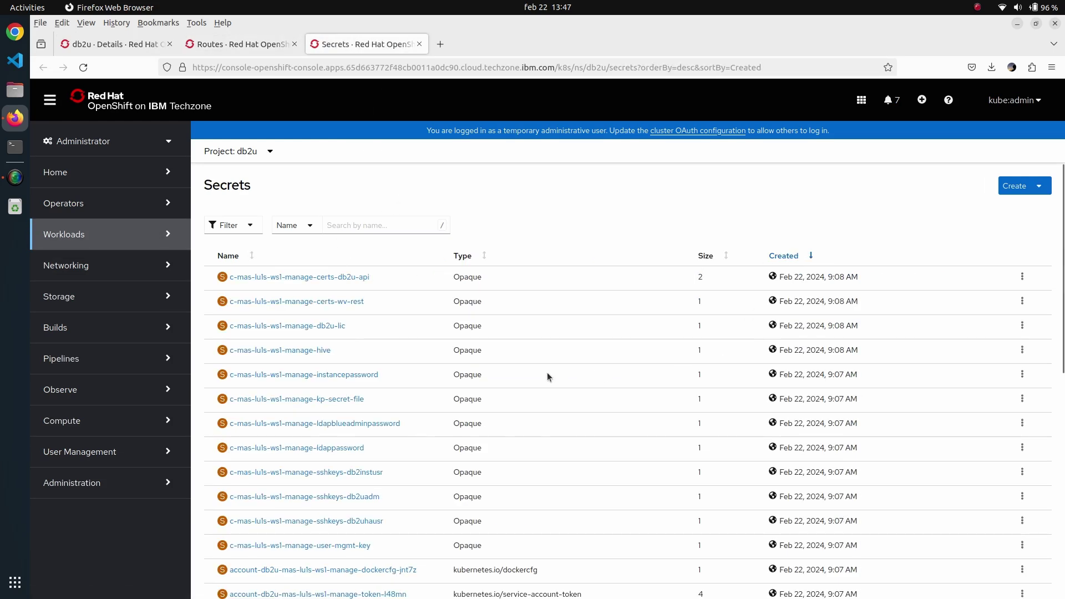
Step: Open the c-mas-lu1s-ws1-manage-instancepassword secret and reveal its stored password value
left_click_drag(394, 374, 223, 375)
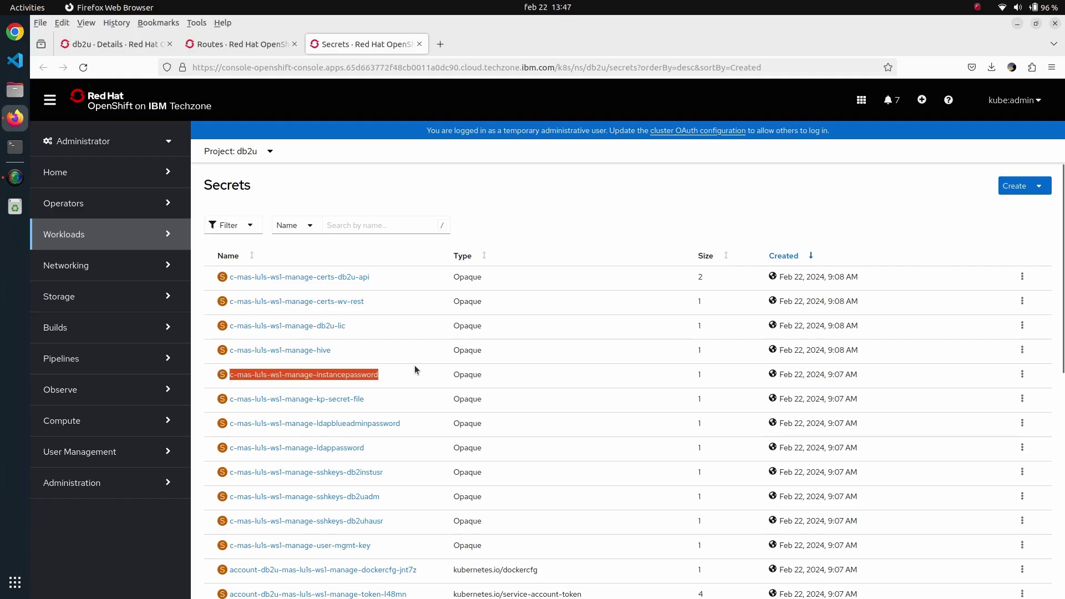
left_click(661, 423)
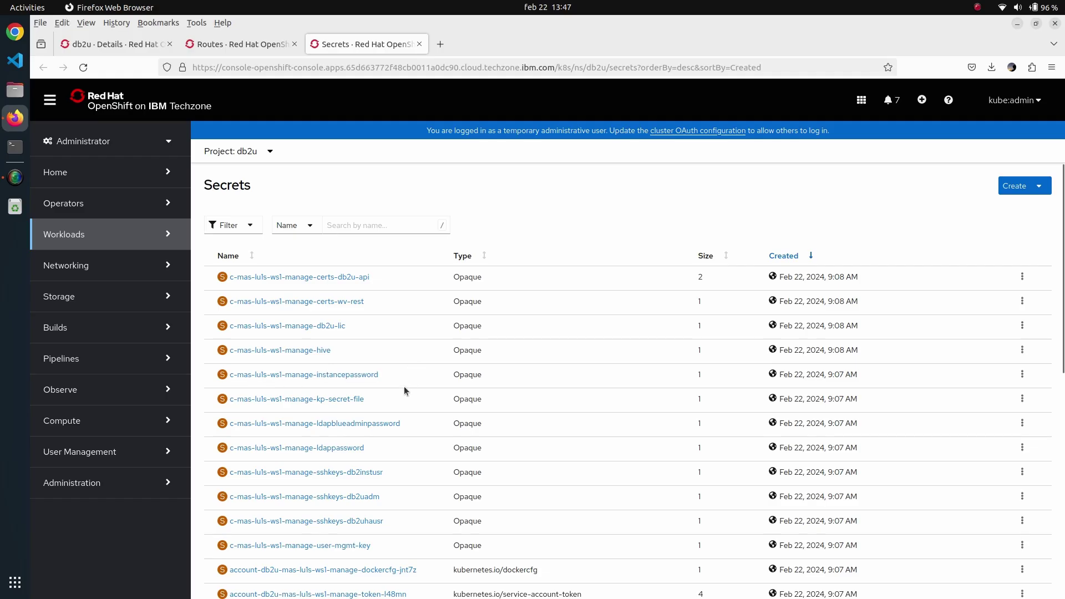
left_click(329, 376)
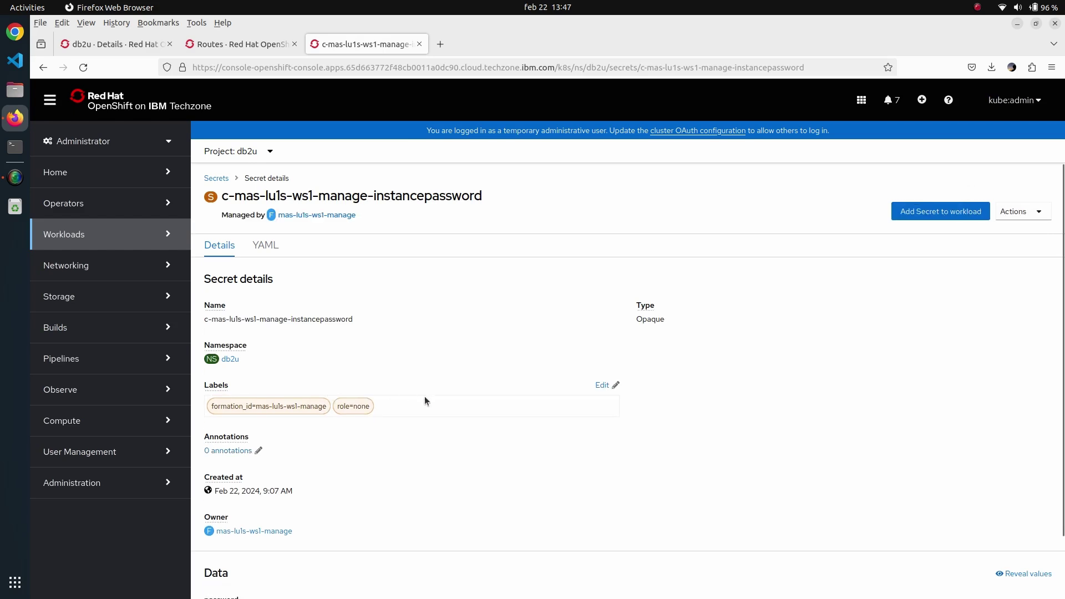
scroll(449, 405, "down", 2)
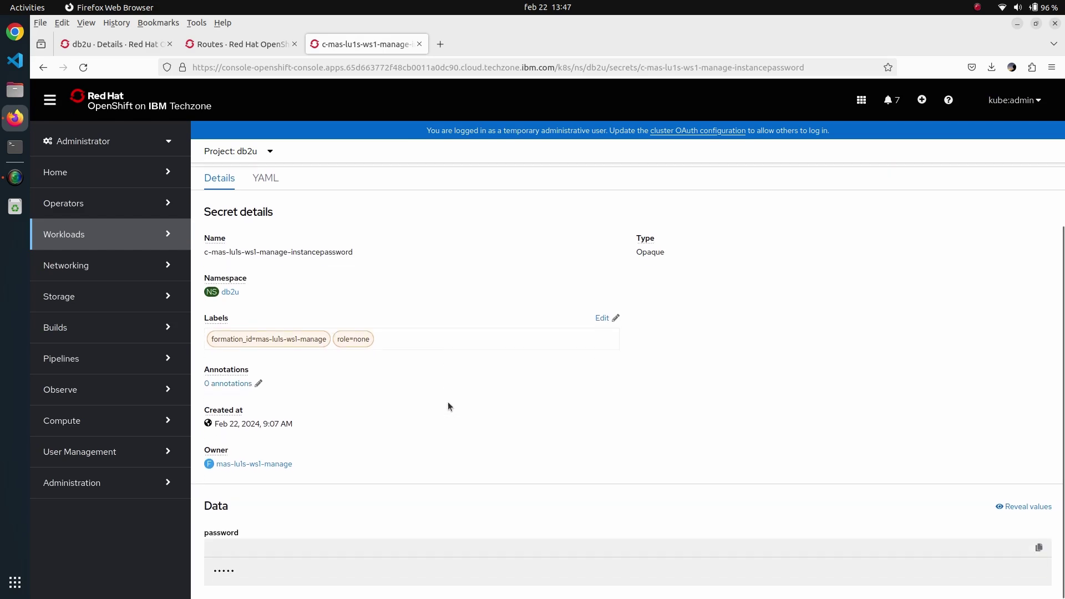
left_click(1025, 507)
Step: Return to the Routes page, launch DBeaver and dismiss its tip of the day
left_click(265, 49)
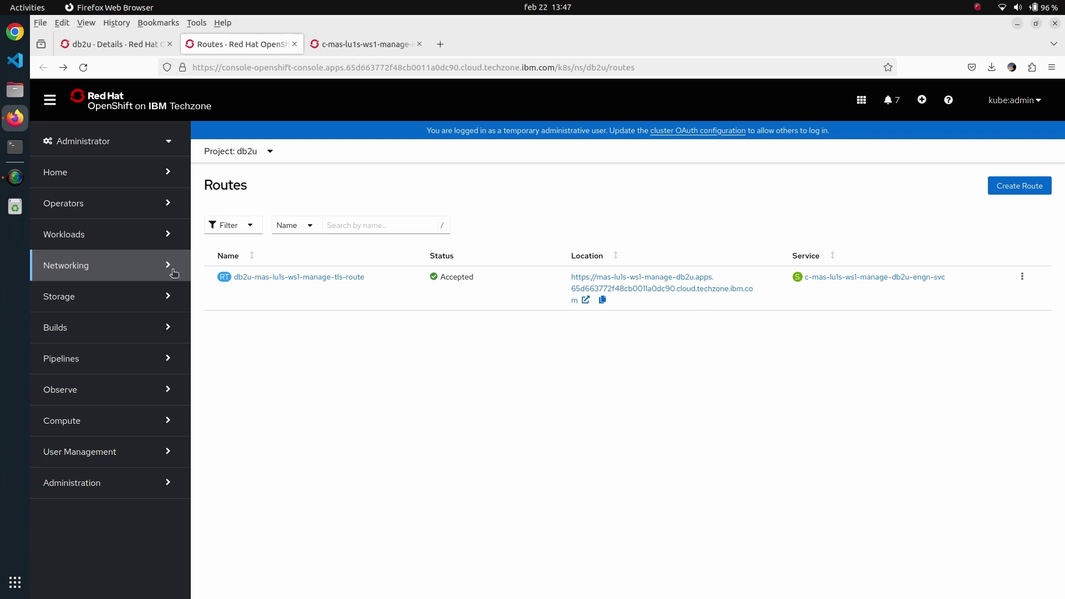
left_click(18, 589)
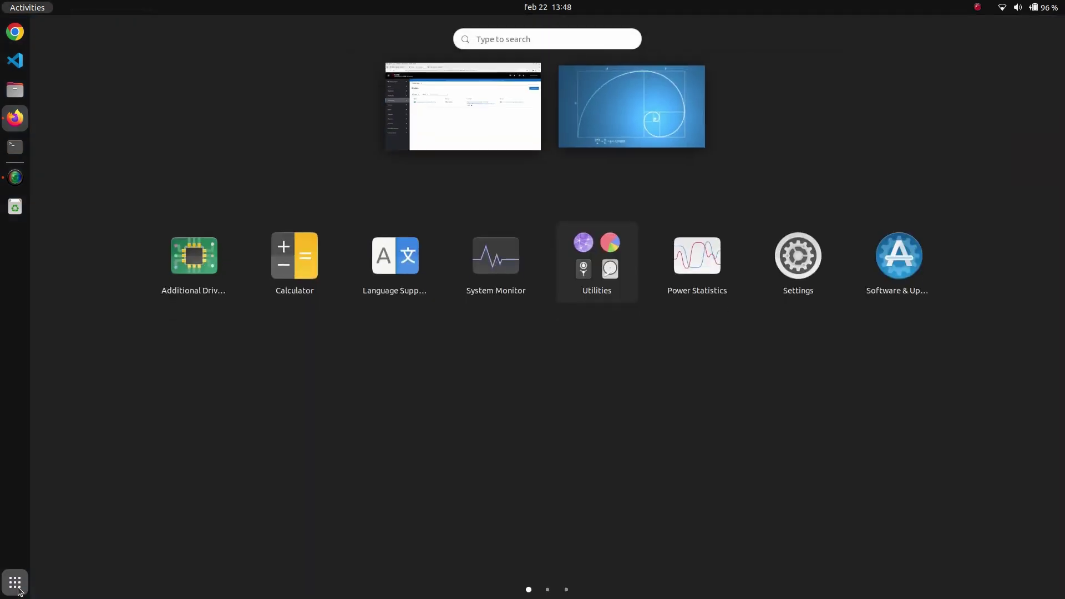
type("dbe")
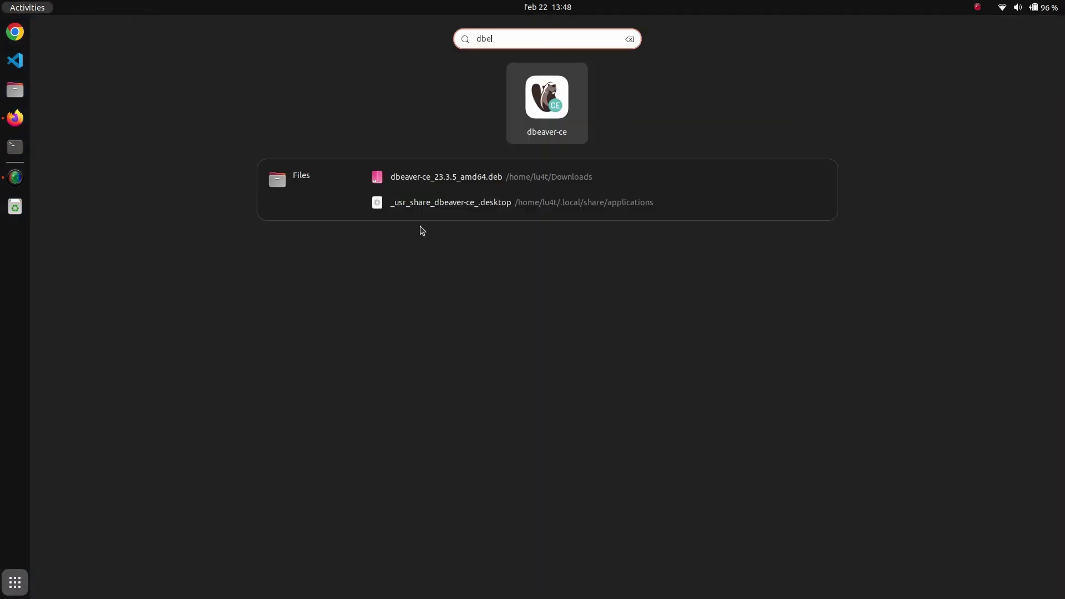
left_click(560, 109)
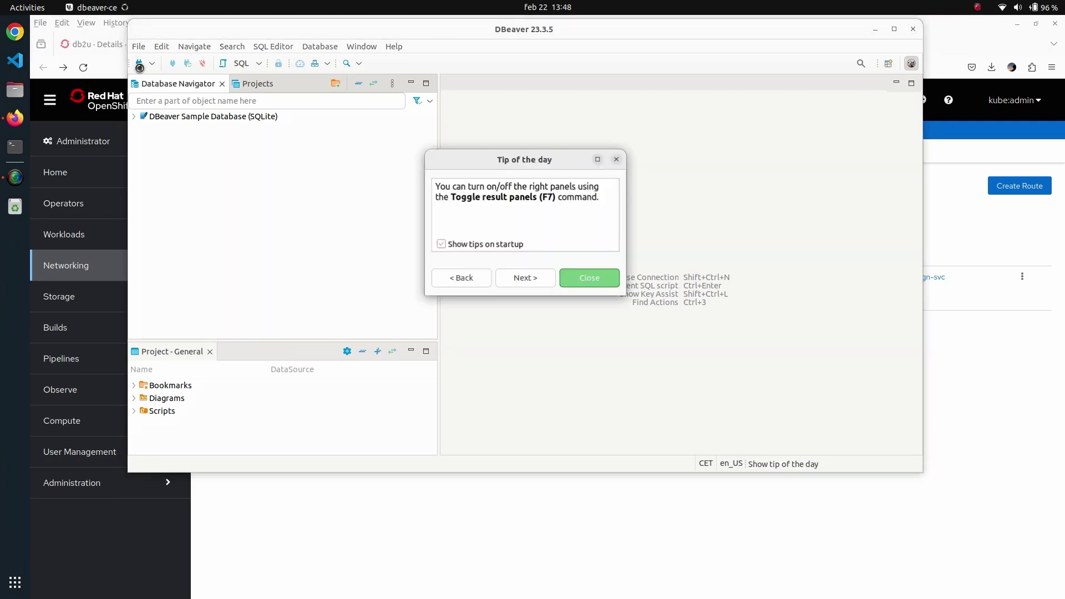
left_click(590, 283)
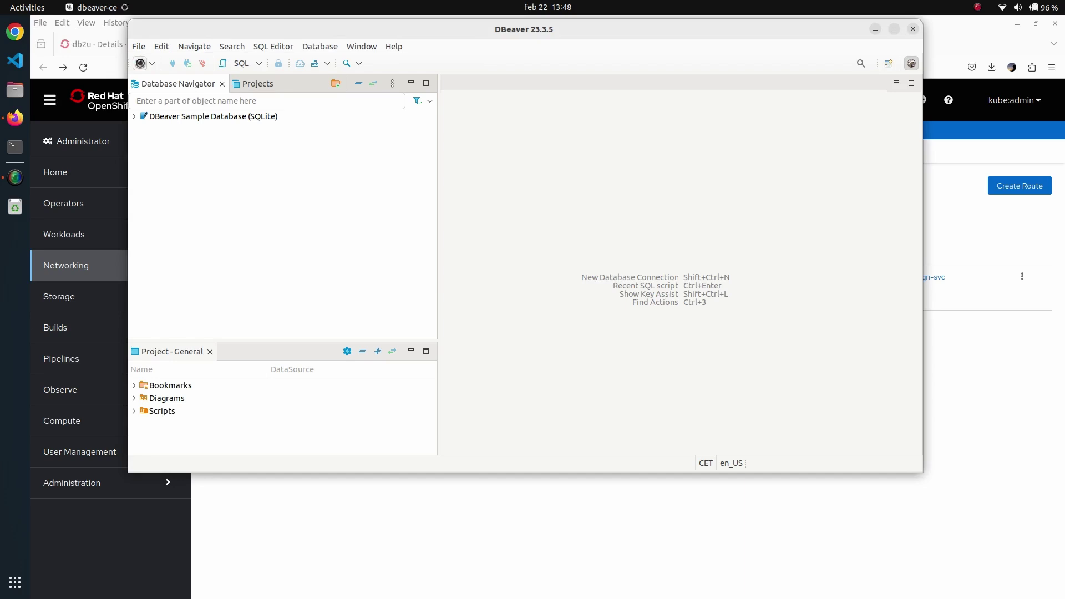
Step: Start a new database connection in DBeaver with the Db2 for LUW driver
left_click(141, 63)
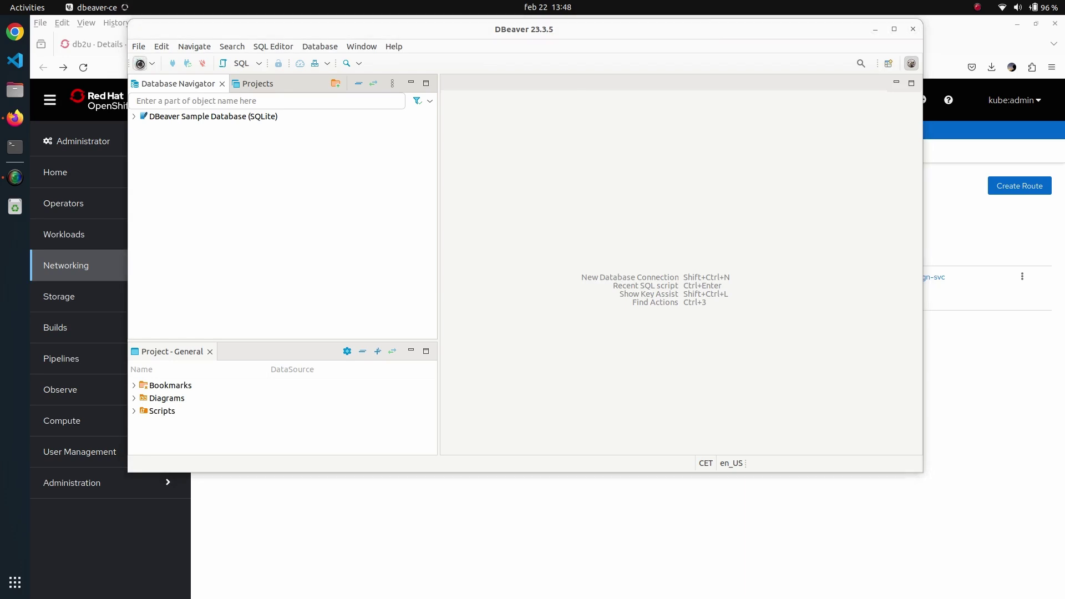
left_click(493, 131)
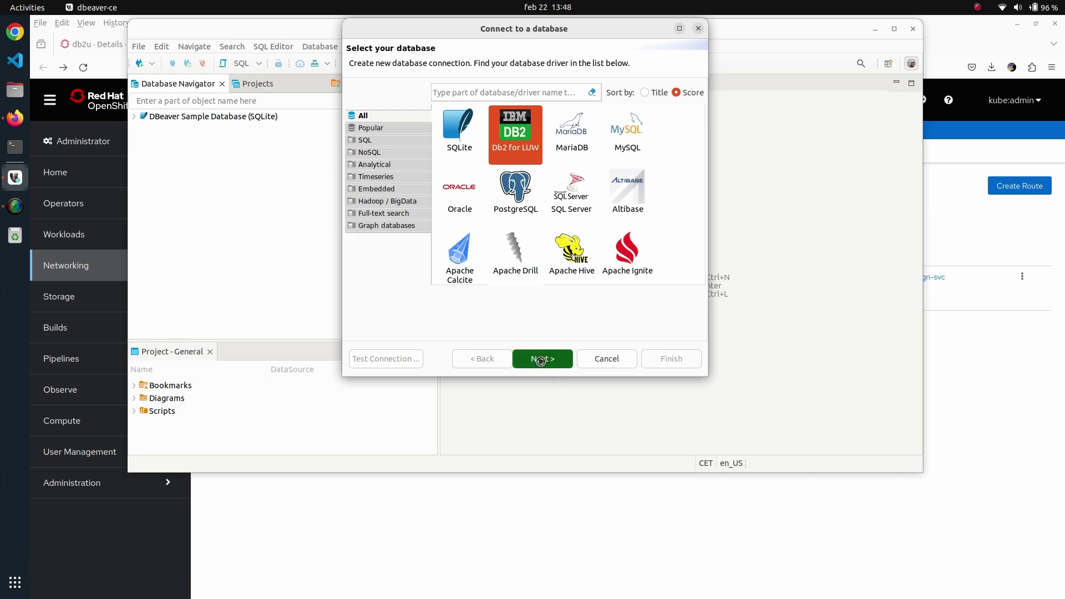
left_click(540, 359)
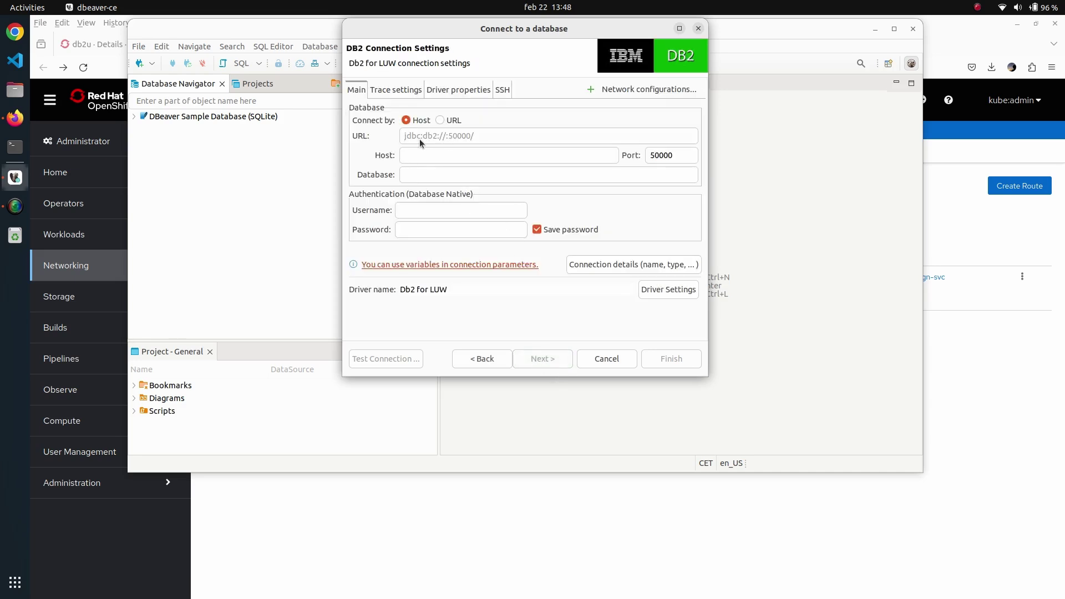
left_click(400, 157)
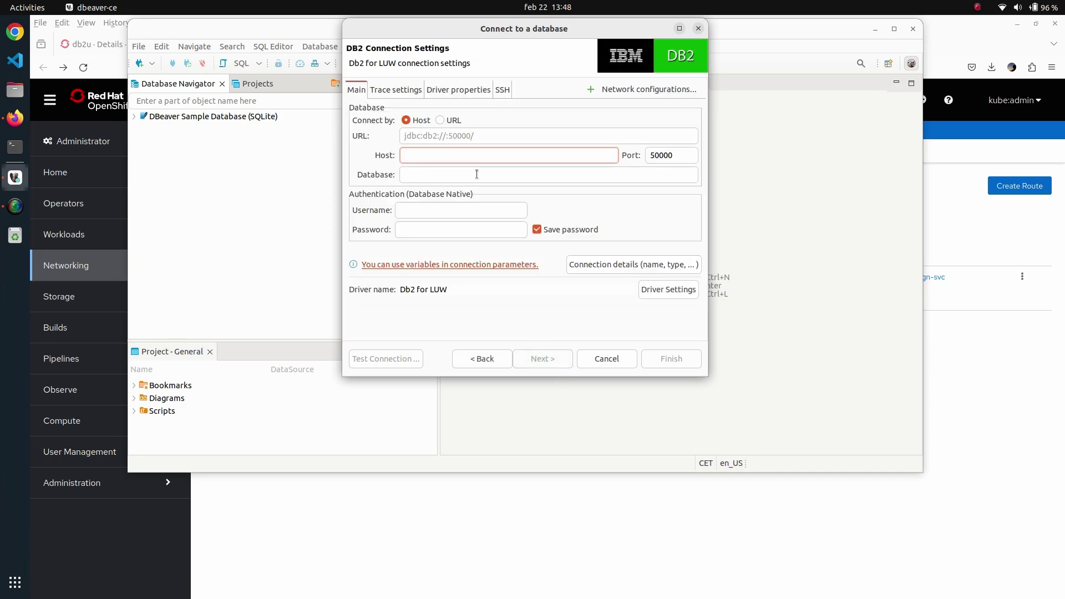
left_click(964, 226)
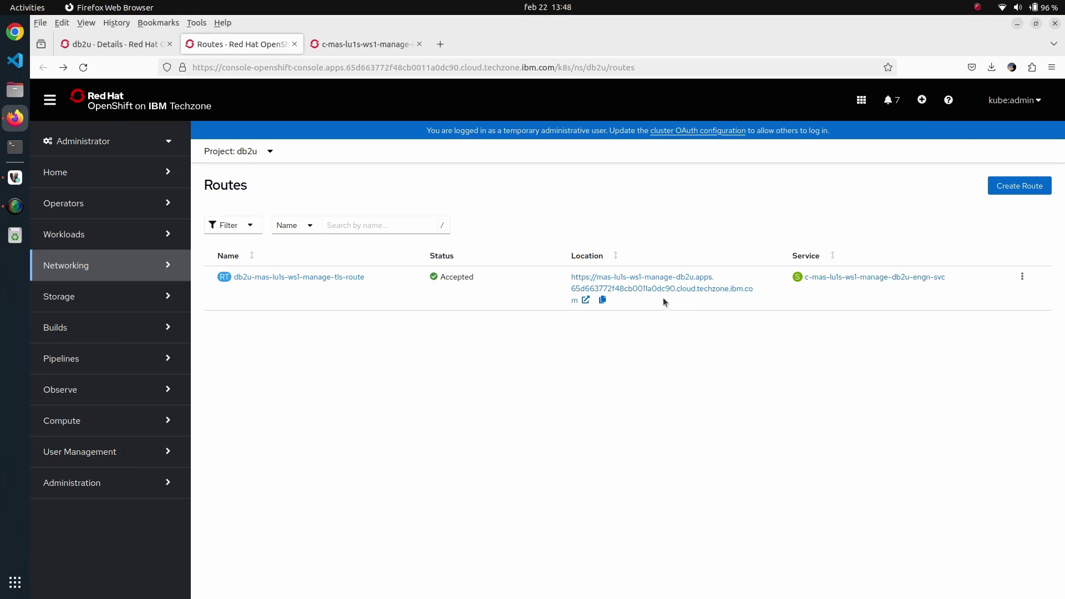
left_click_drag(623, 294, 597, 274)
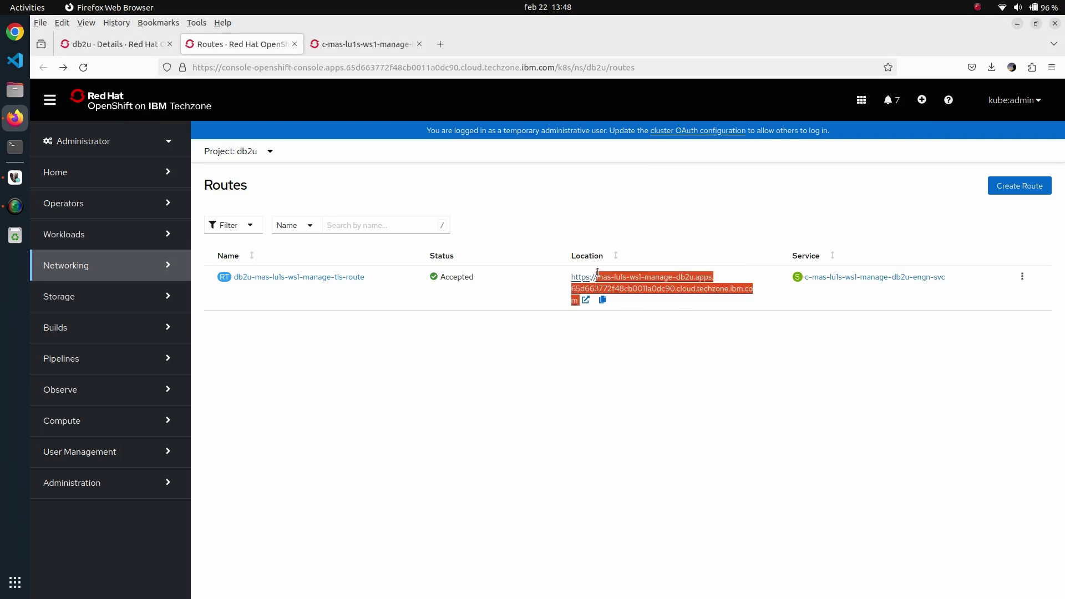
right_click(598, 273)
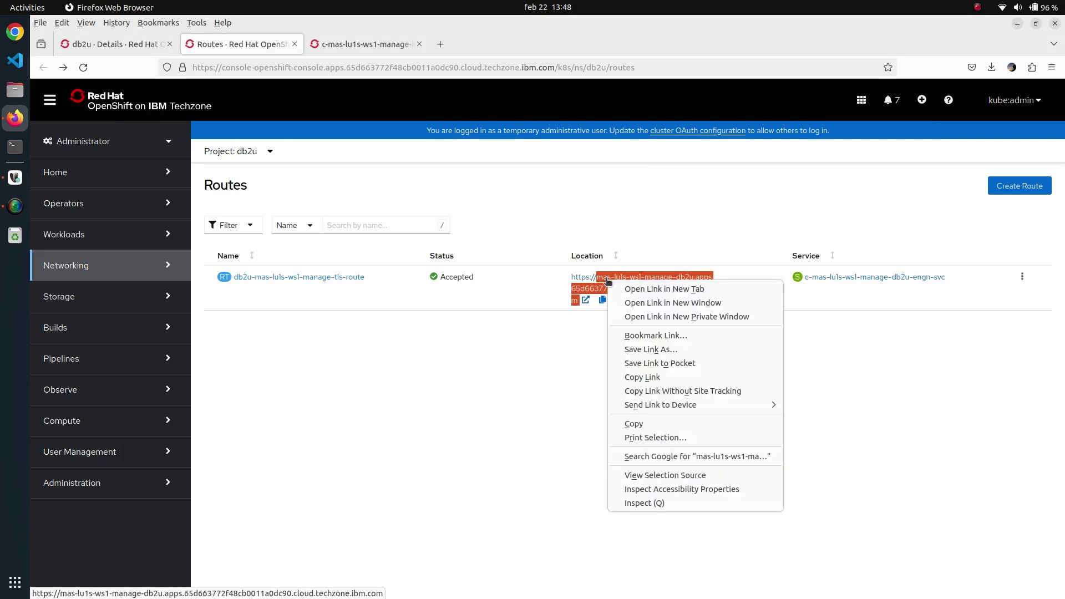
left_click(655, 425)
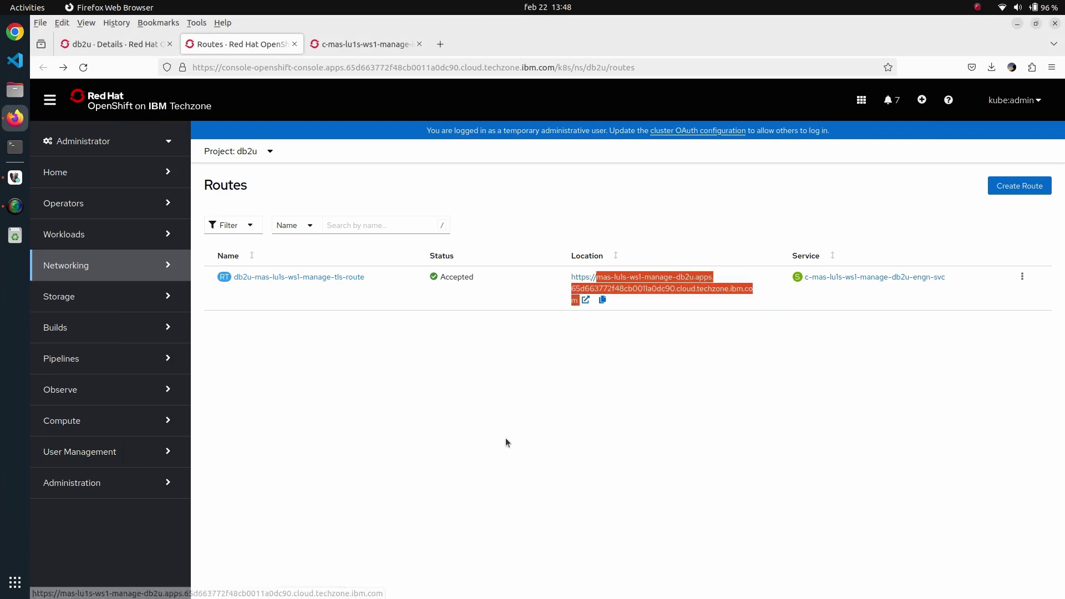
left_click(15, 177)
left_click(437, 156)
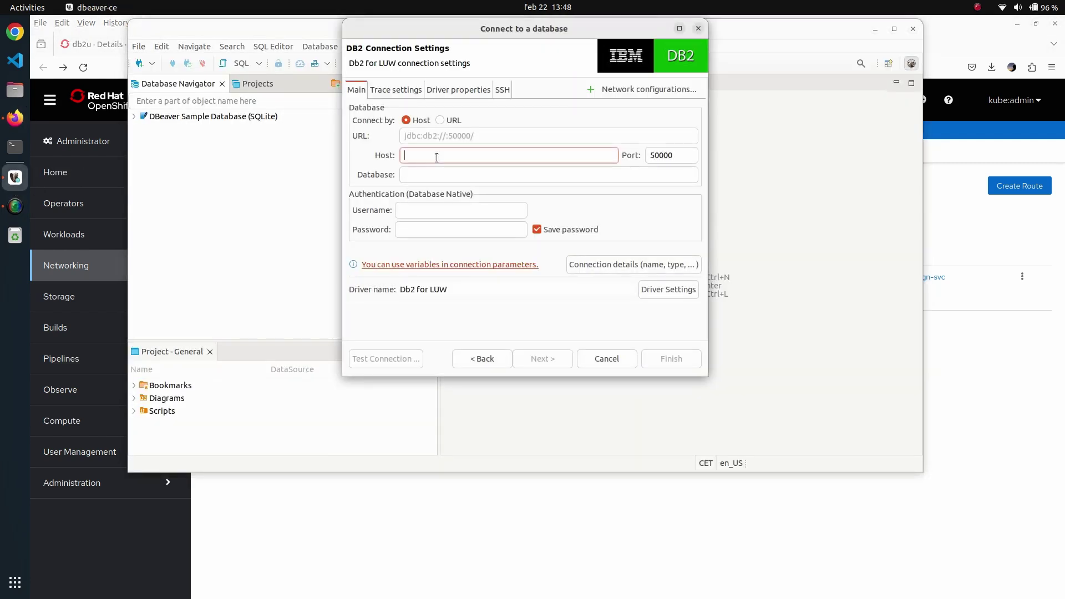
key("ctrl+v")
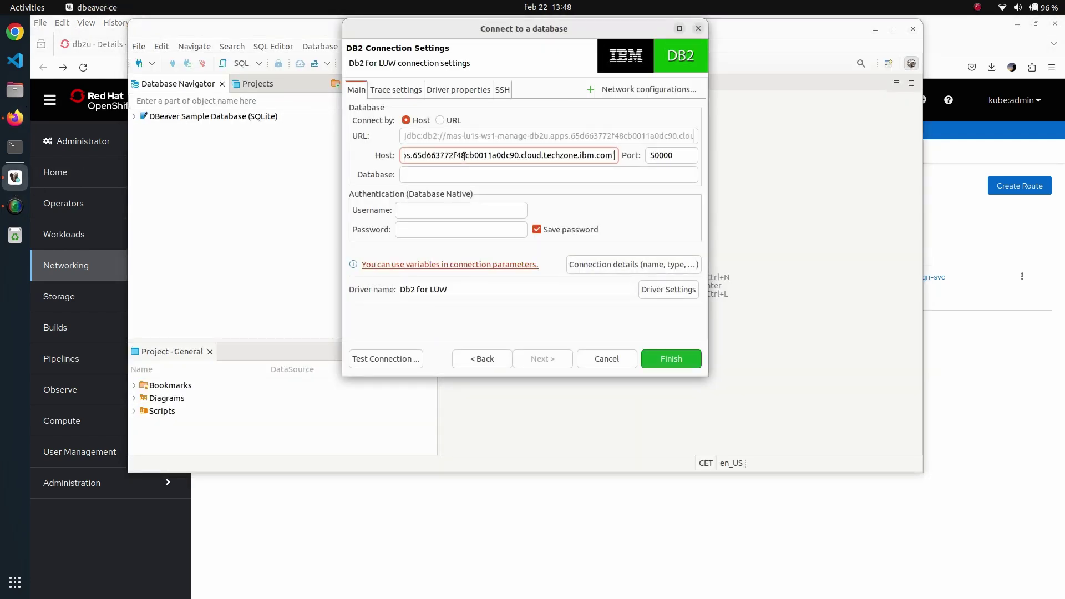
left_click_drag(461, 150, 413, 149)
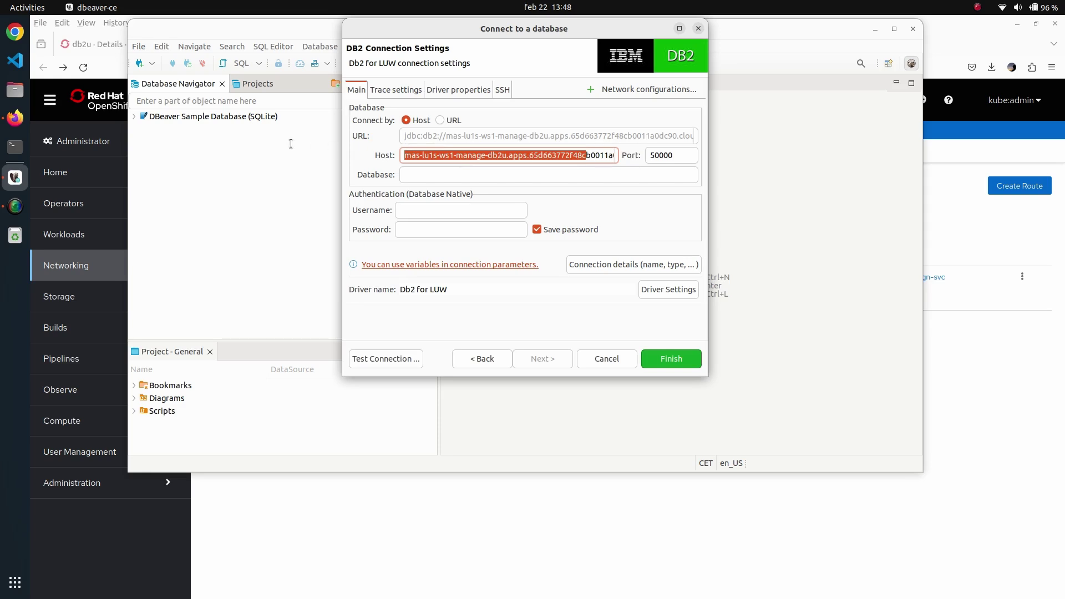
Step: Look up the legacy-server node port of the route's service in OpenShift and set the DBeaver connection's port to 30793
double_click(663, 159)
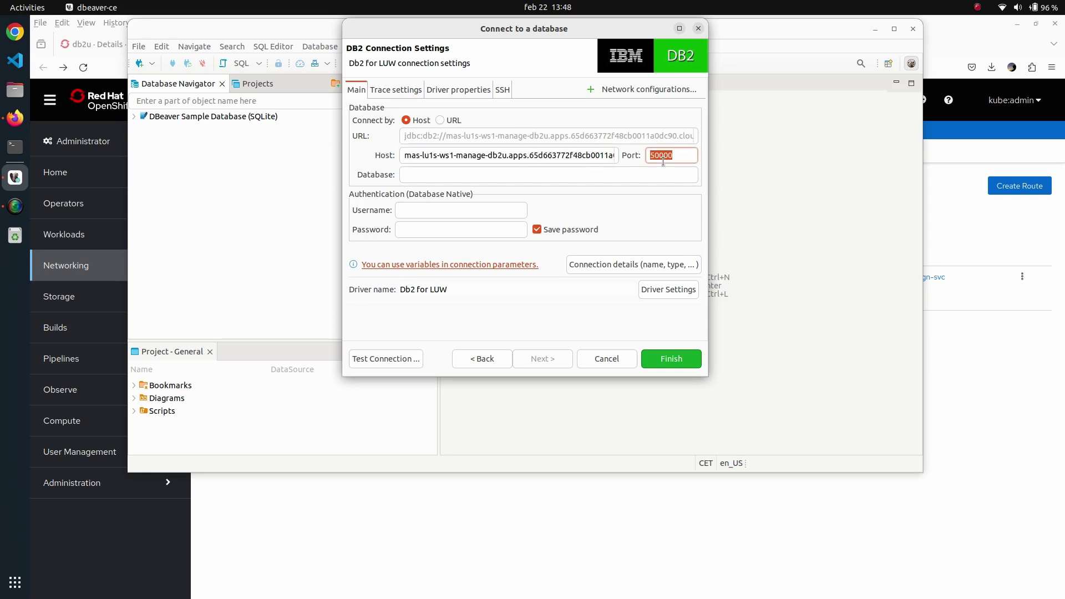
left_click(995, 376)
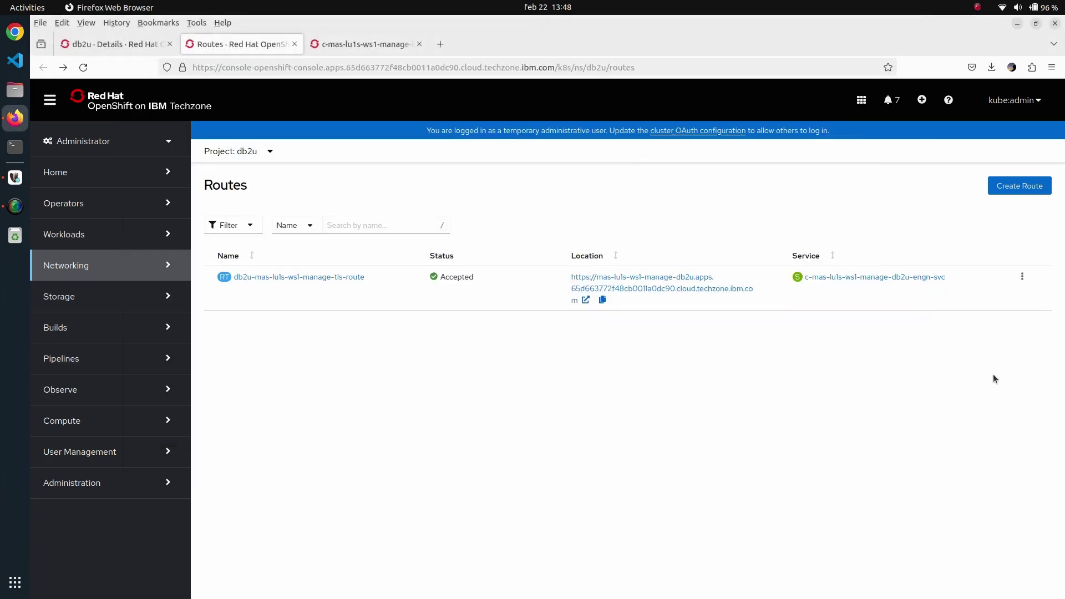
left_click(854, 277)
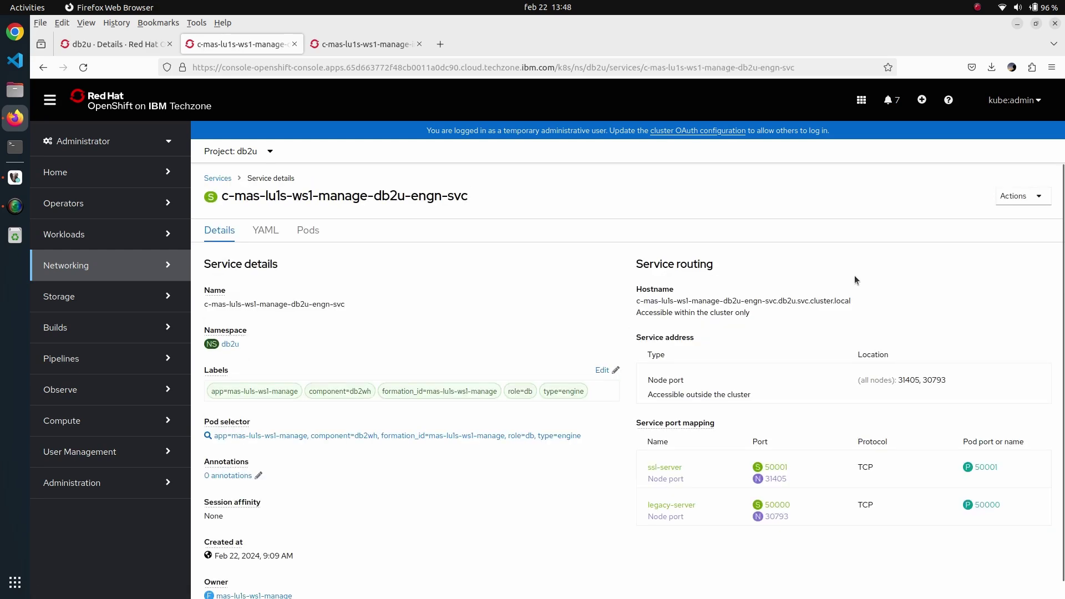
scroll(778, 325, "down", 1)
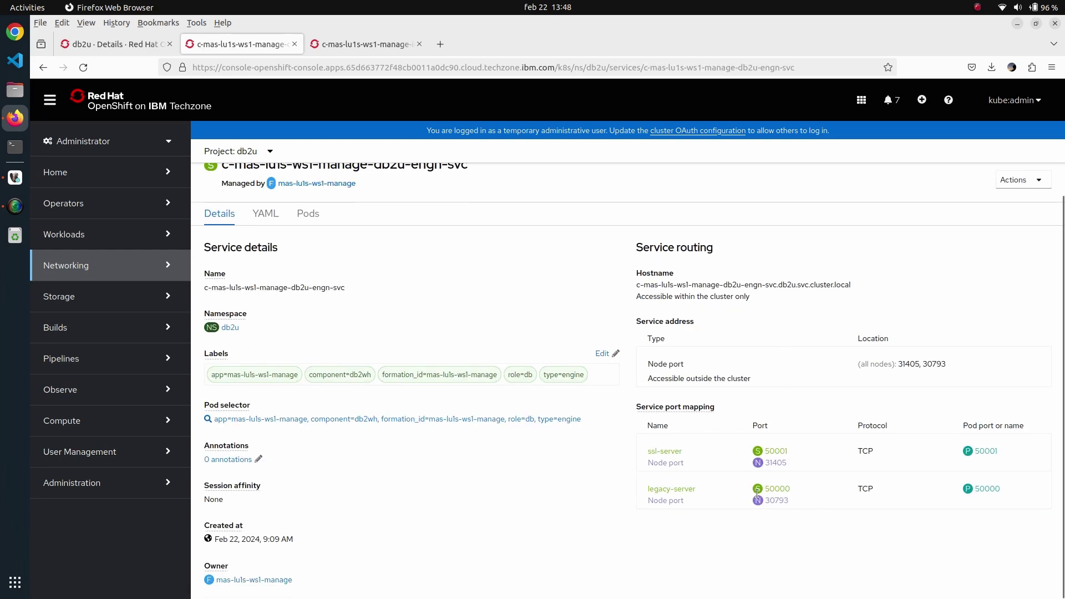
left_click_drag(764, 500, 791, 505)
left_click(15, 179)
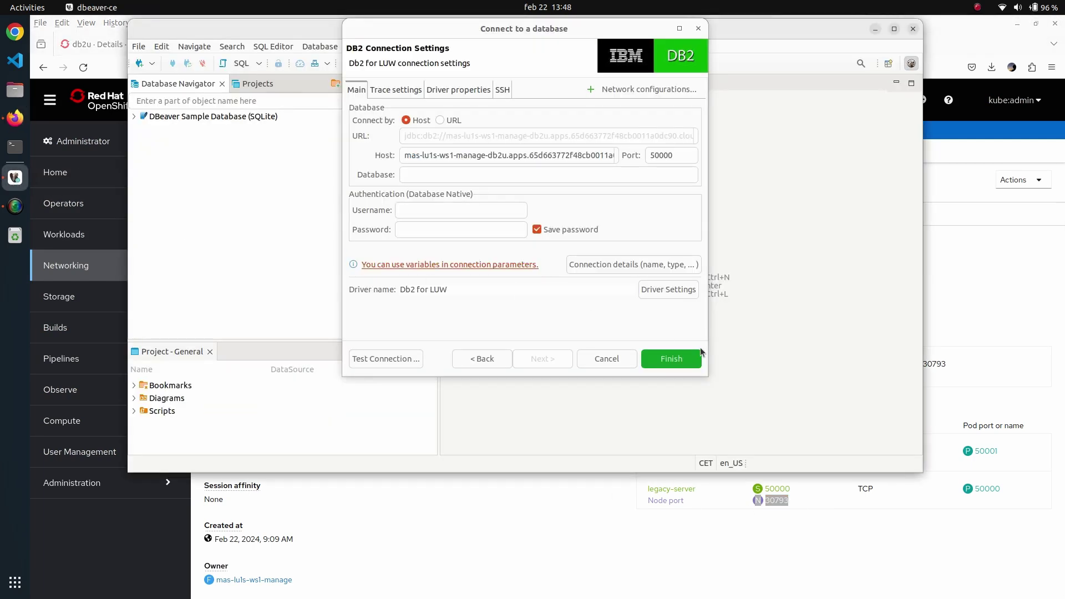
double_click(663, 155)
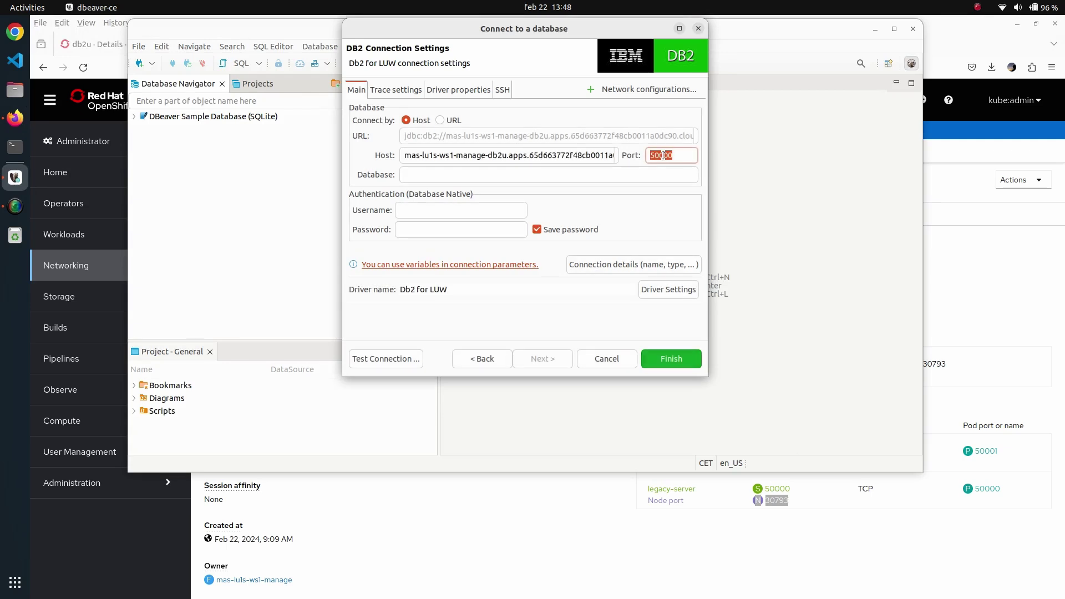
type("30793")
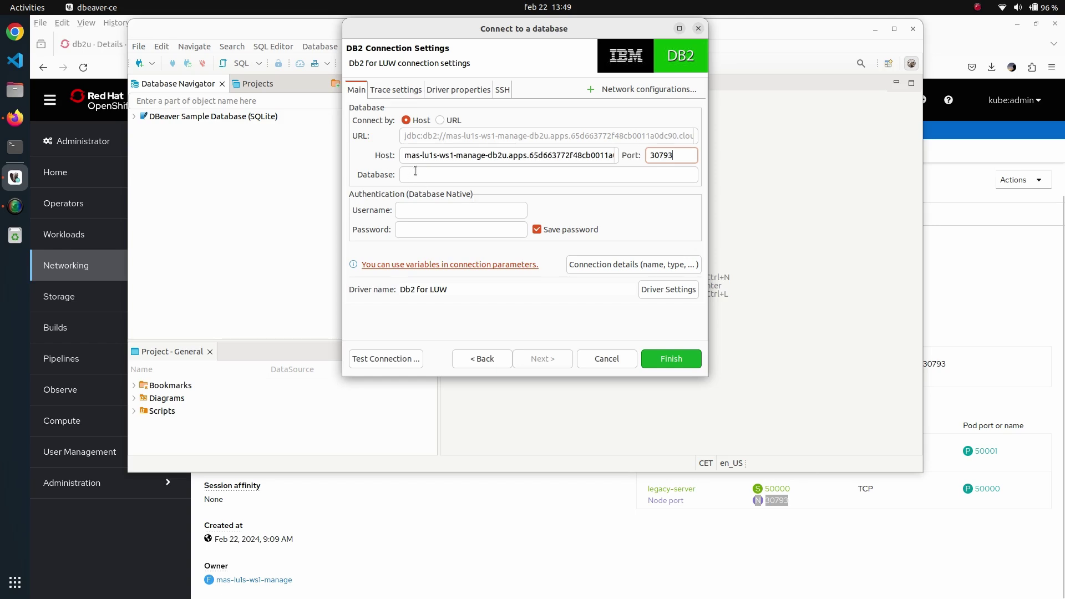
Step: Set the connection's database to BLUDB and its username to db2inst1
left_click(434, 176)
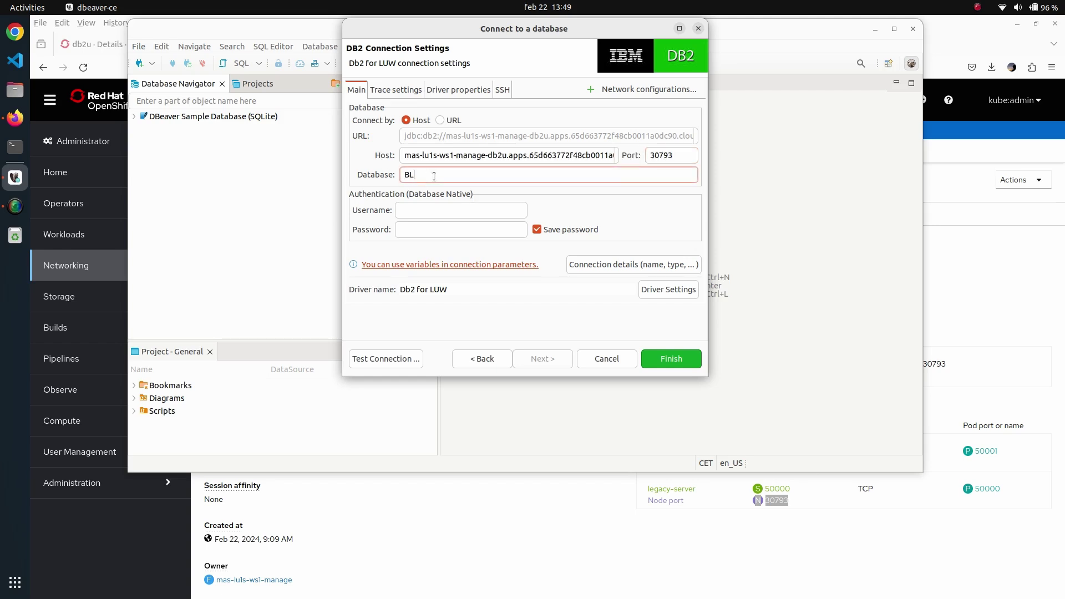
type("BLUDB")
left_click(436, 211)
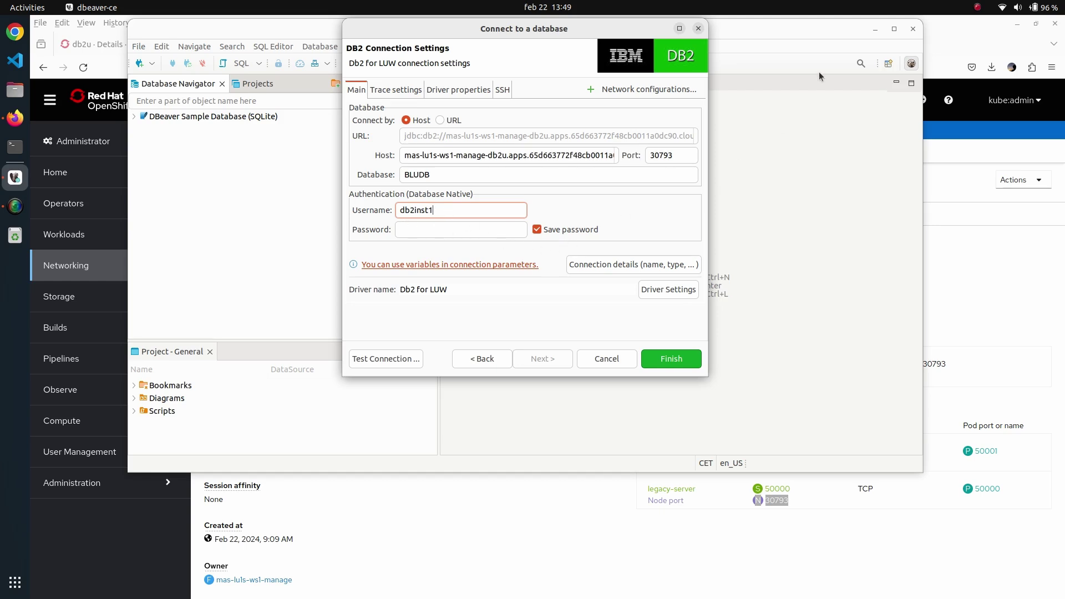
Step: Copy the password from the instancepassword secret in OpenShift, paste it as the DBeaver connection's password and finish creating the connection
left_click(959, 29)
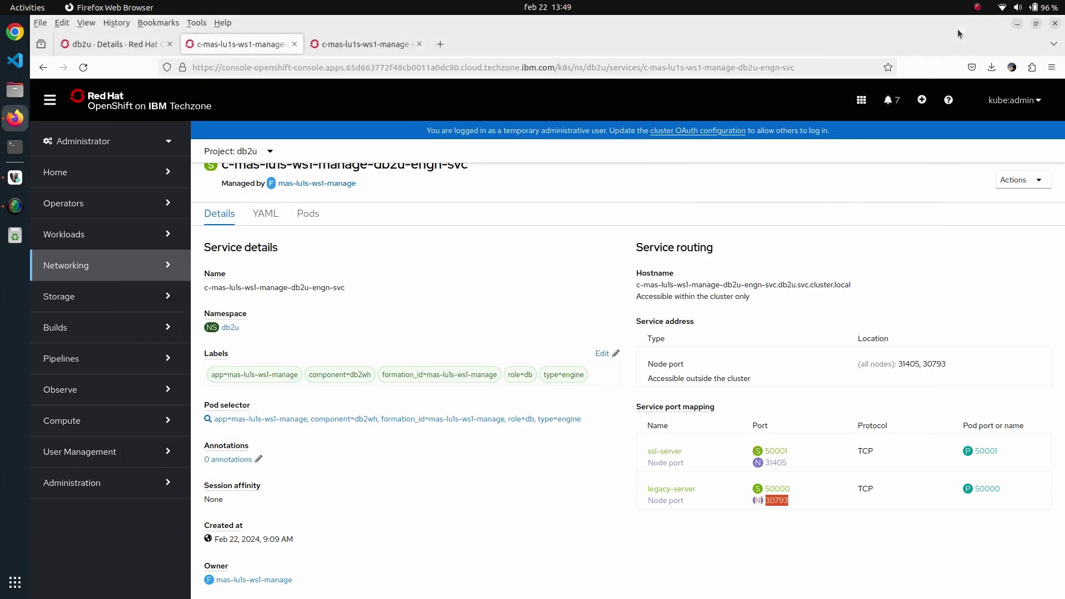
left_click(355, 46)
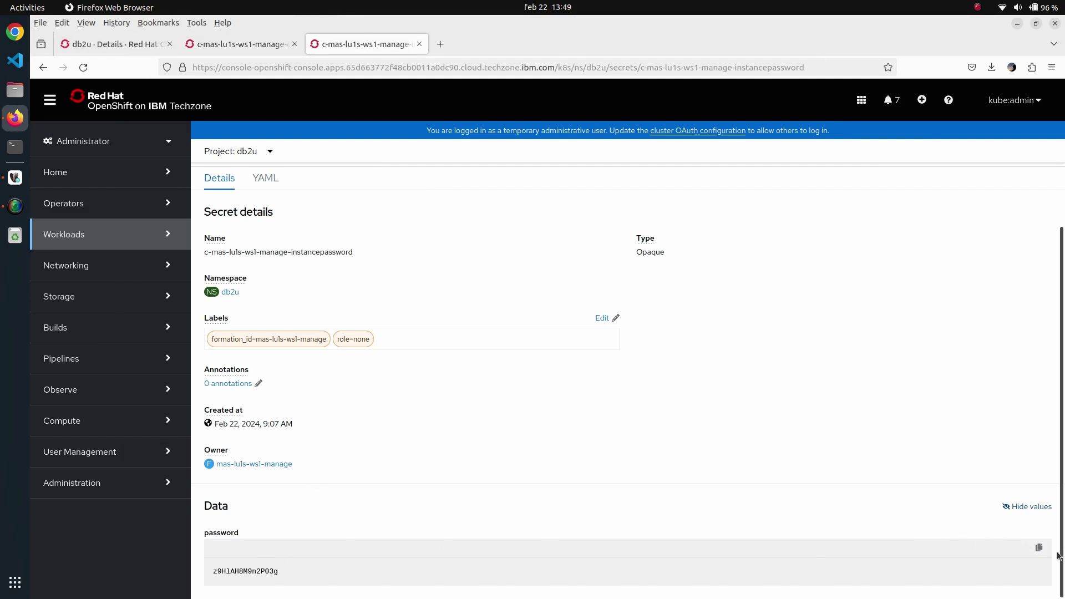
left_click(1040, 550)
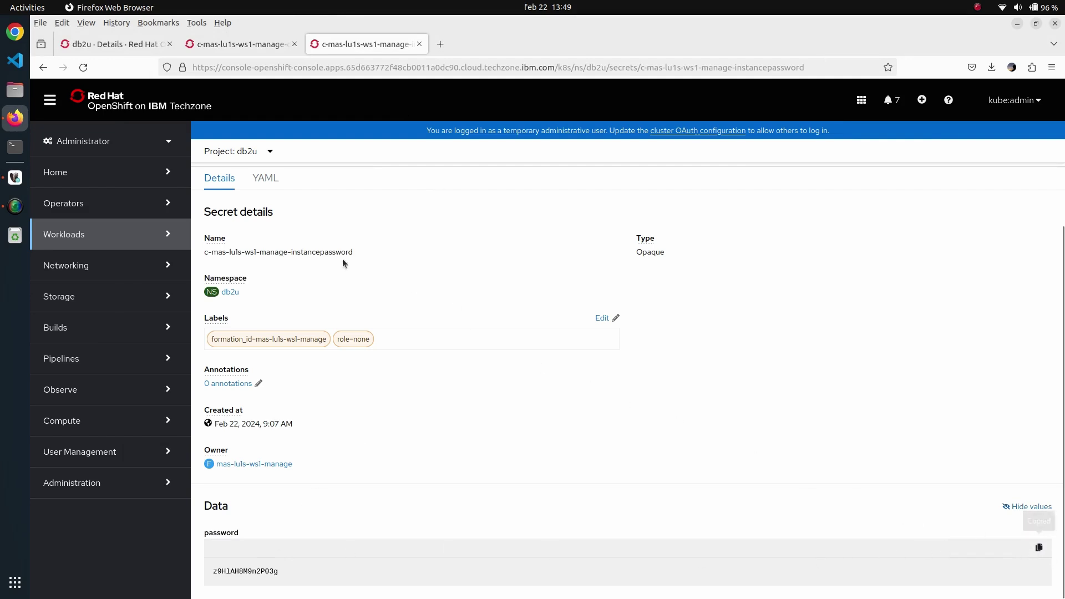
left_click(15, 178)
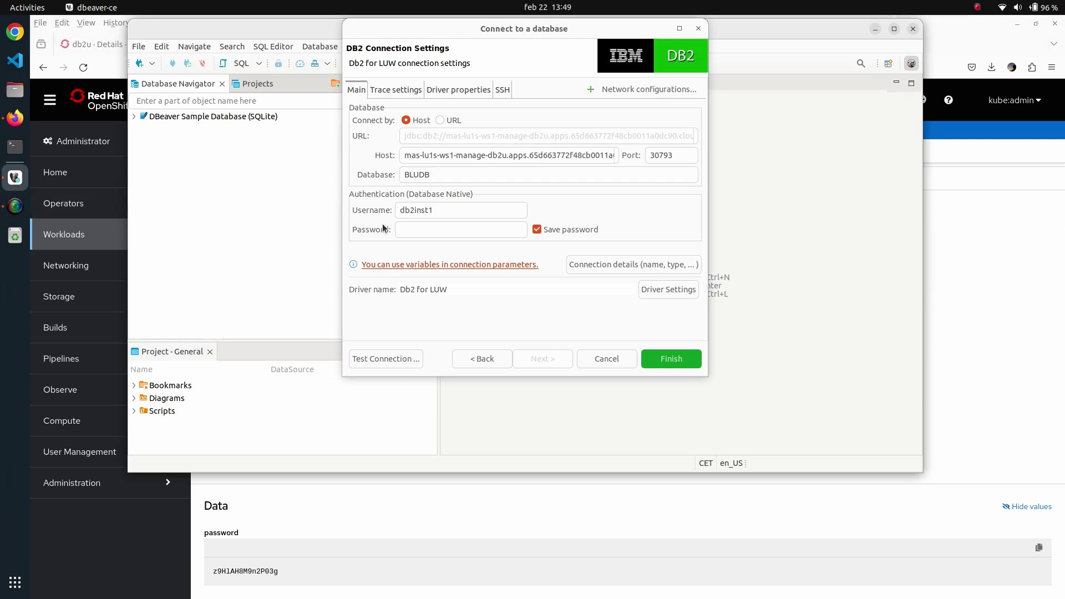
right_click(423, 229)
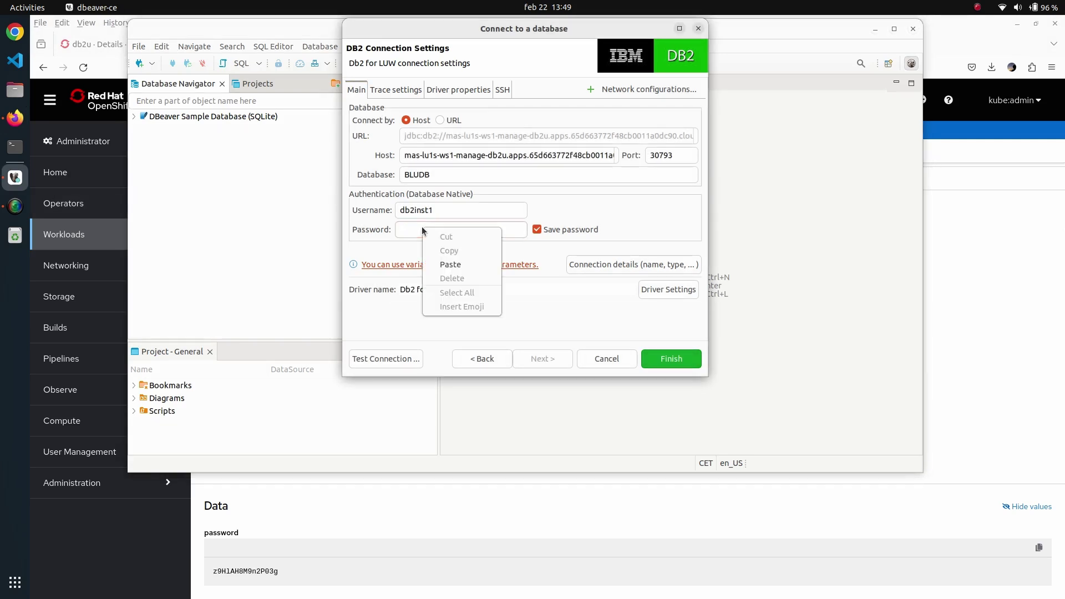
left_click(457, 268)
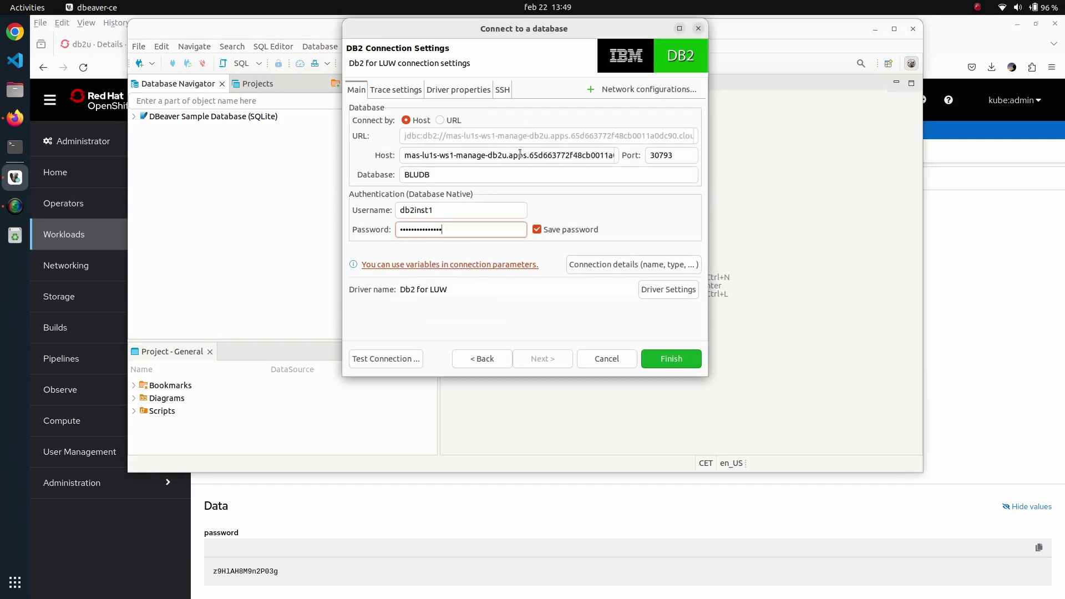
left_click(672, 359)
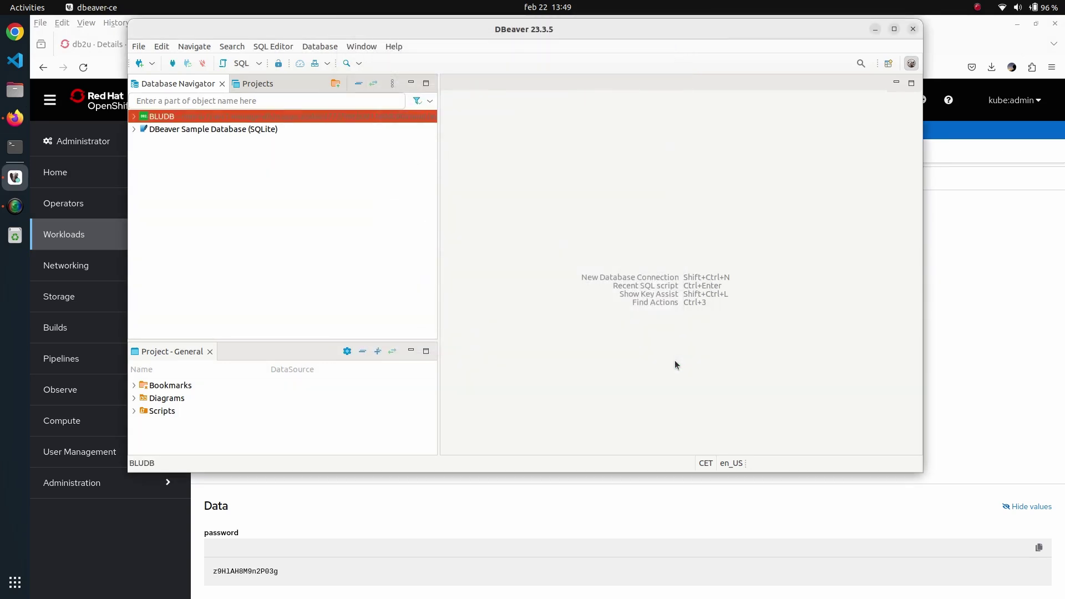
Step: Connect to BLUDB and expand its schemas down to the tables of the DB2INST1 schema
left_click(134, 117)
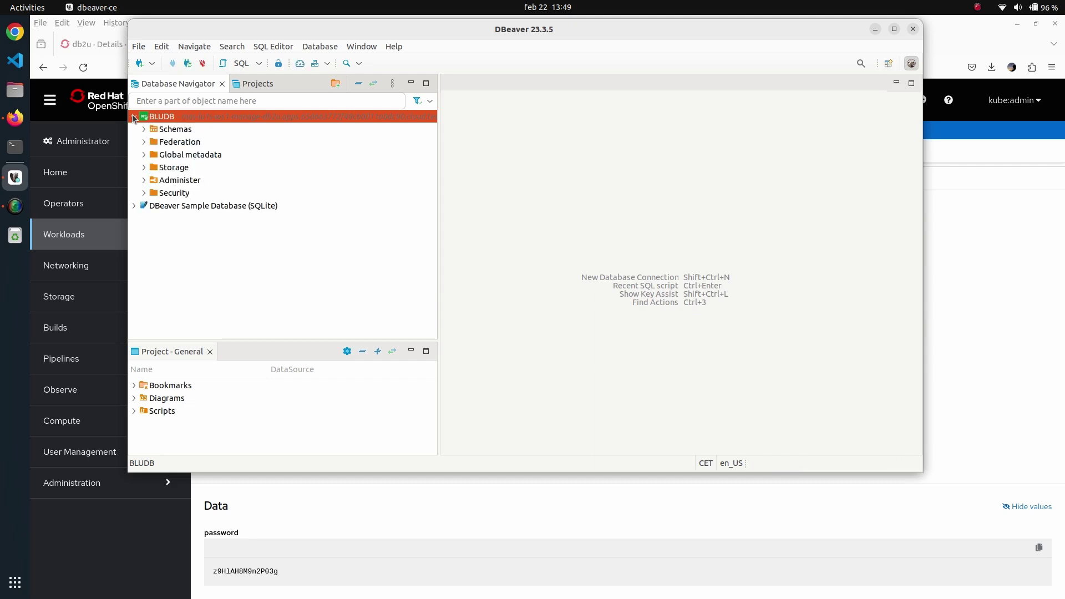
left_click(144, 129)
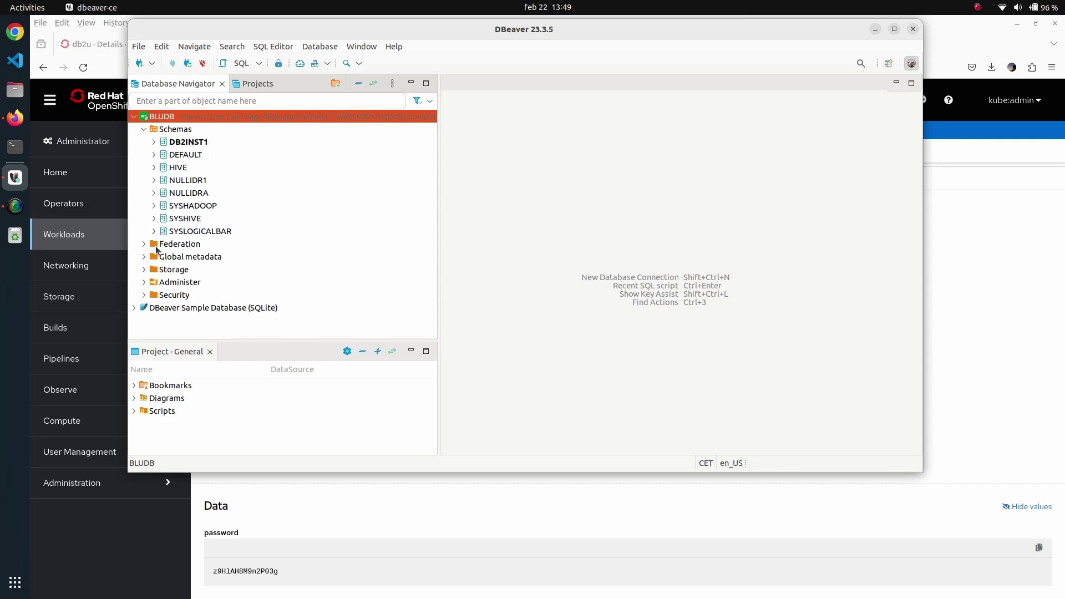
left_click(154, 142)
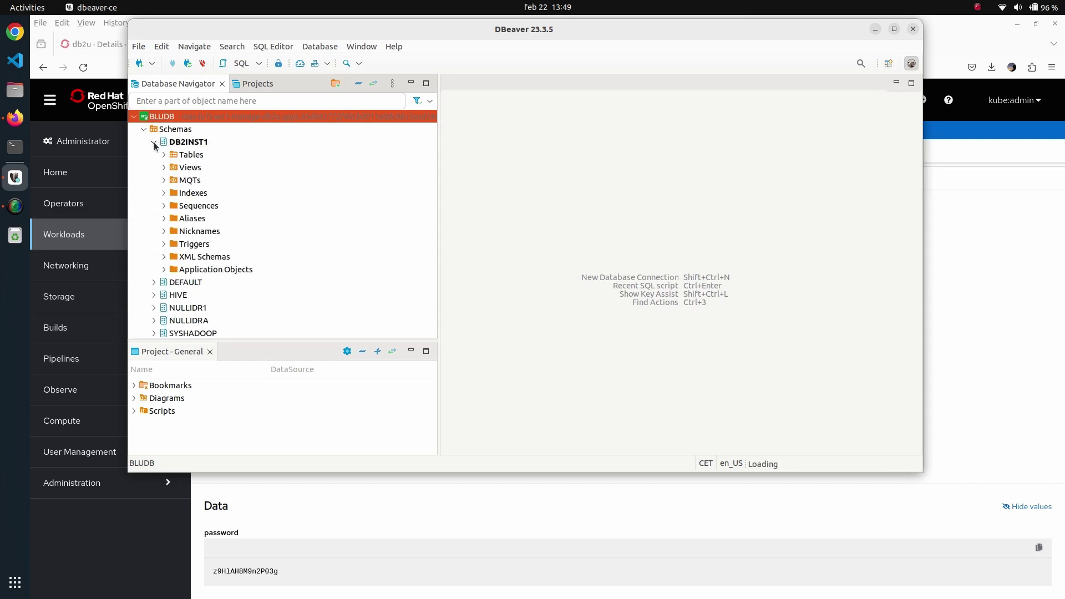
left_click(164, 156)
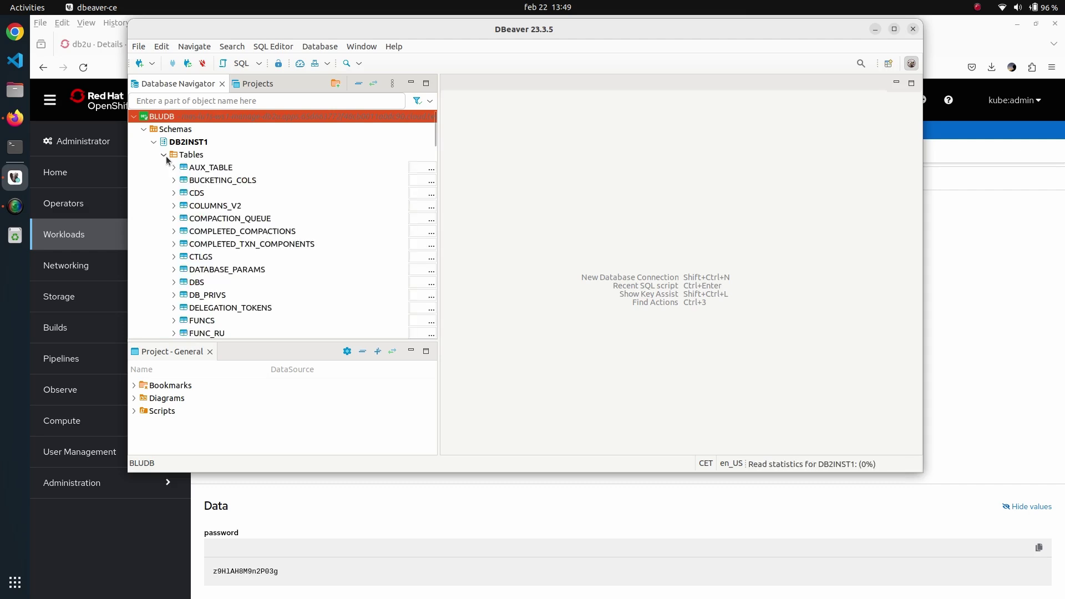
Step: Delete the MYTESTTABLE table from the DB2INST1 schema
scroll(197, 193, "down", 3)
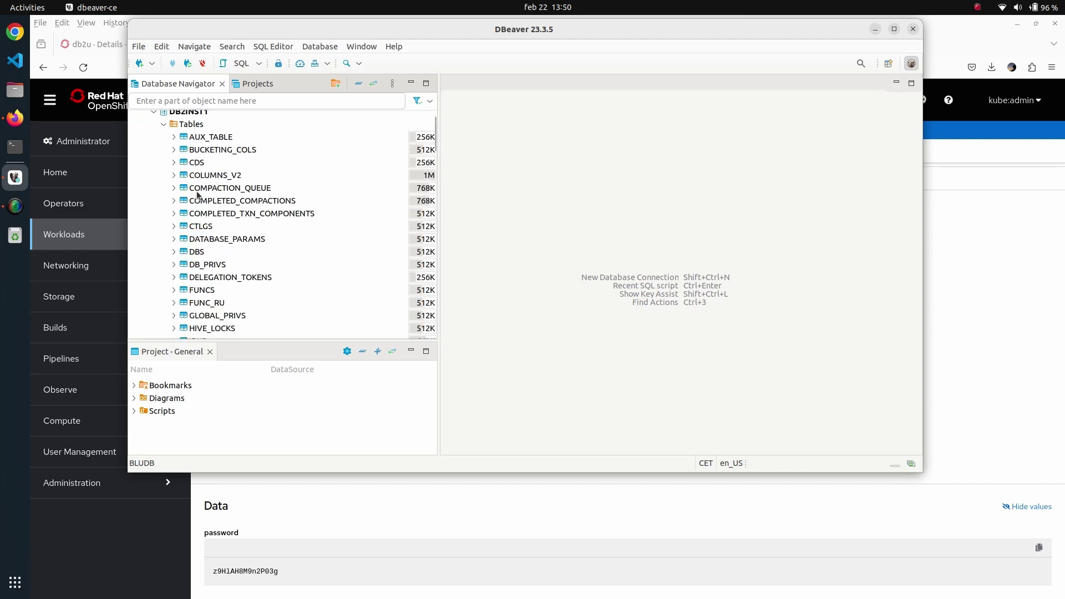
scroll(197, 192, "down", 2)
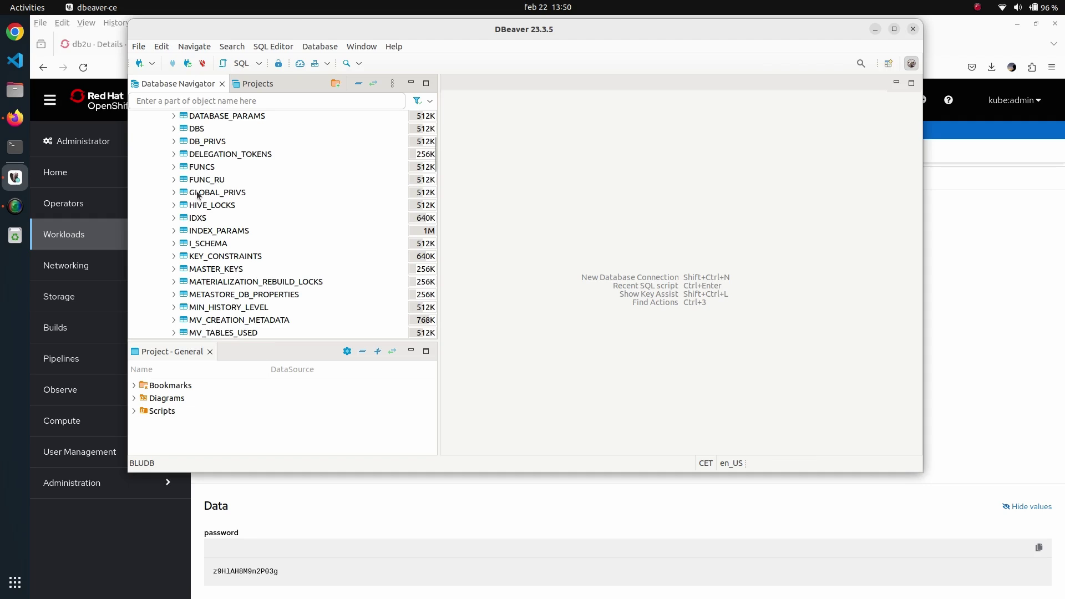
scroll(198, 193, "down", 1)
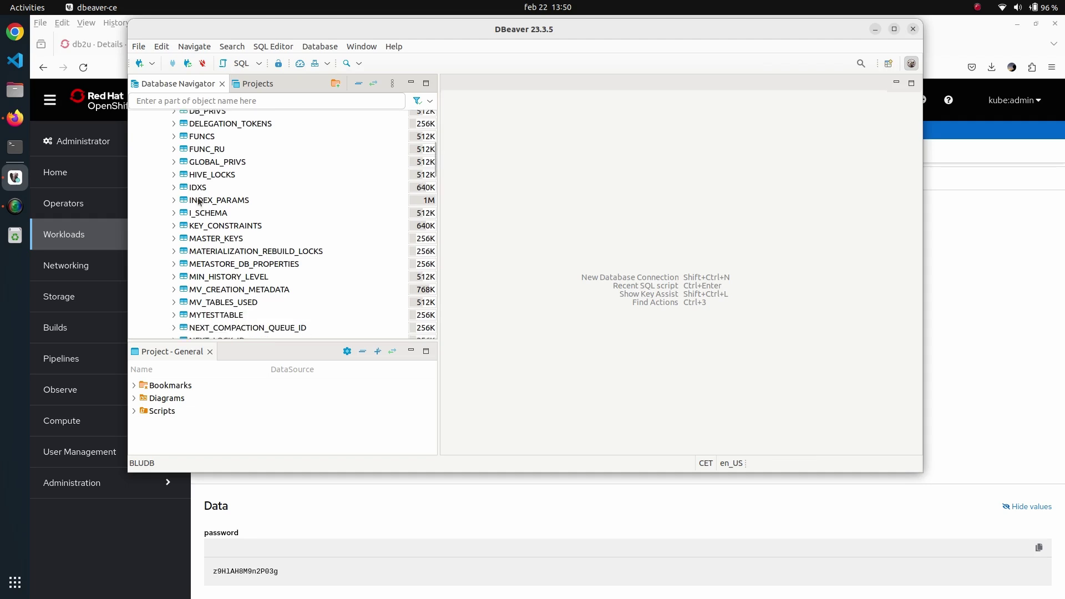
right_click(192, 316)
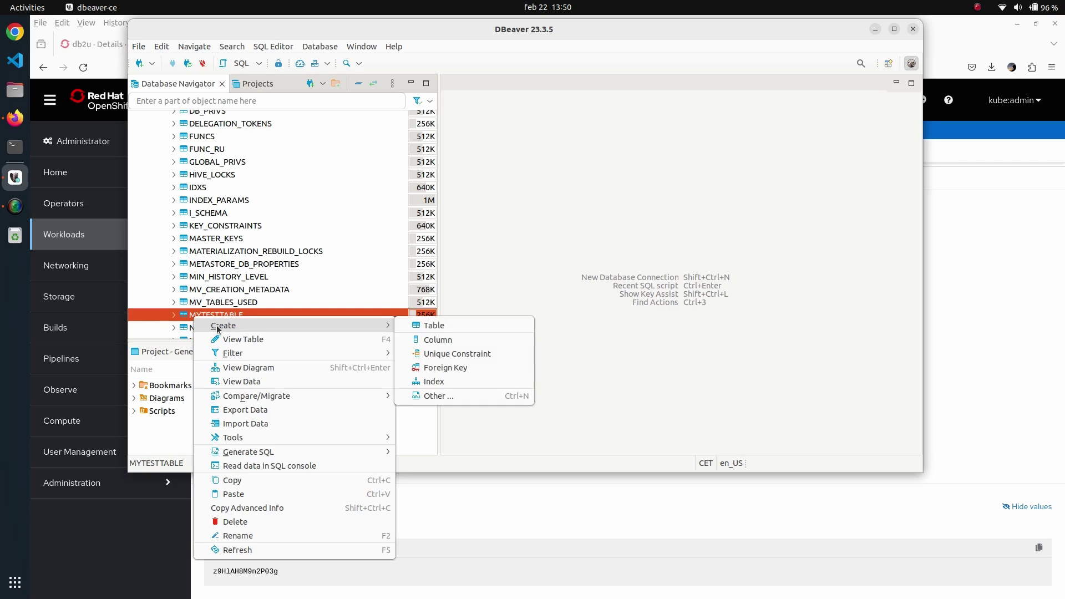
left_click(236, 521)
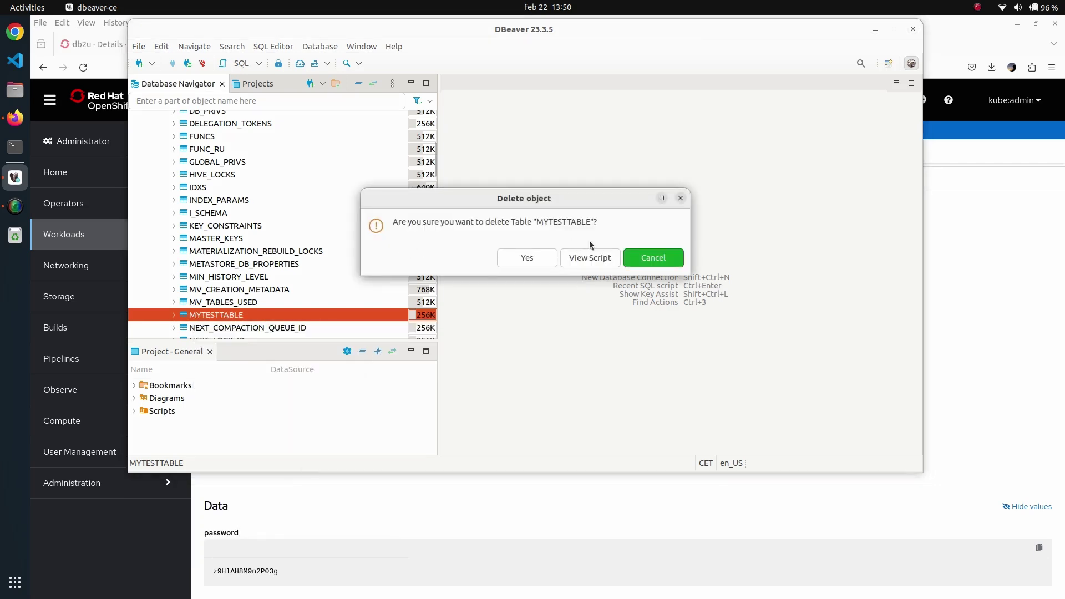
left_click(527, 261)
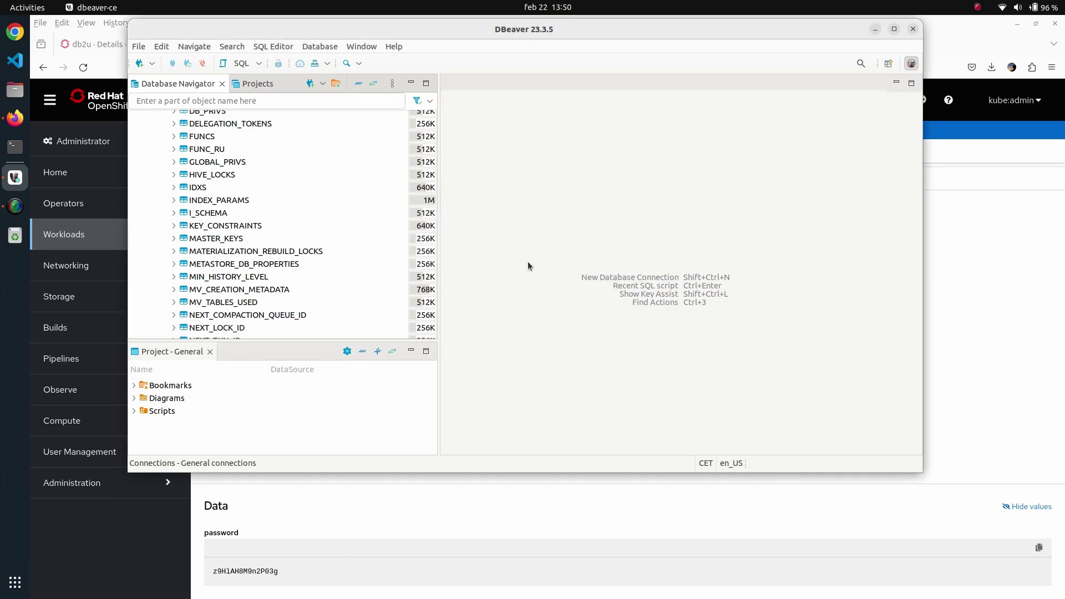
Step: Collapse the Schemas folder of the BLUDB connection
scroll(247, 297, "up", 5)
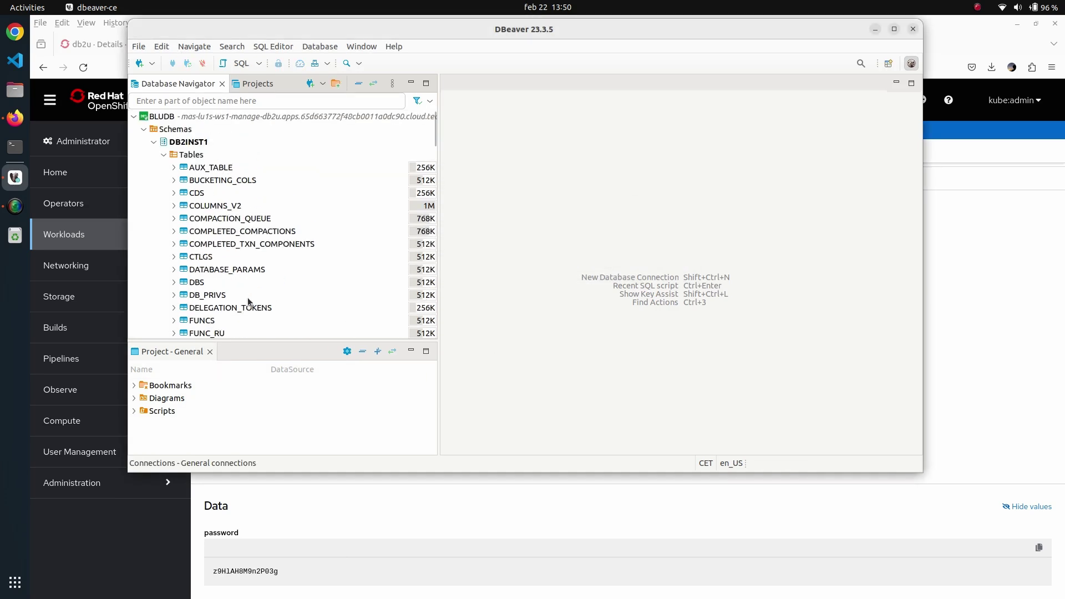
left_click(148, 130)
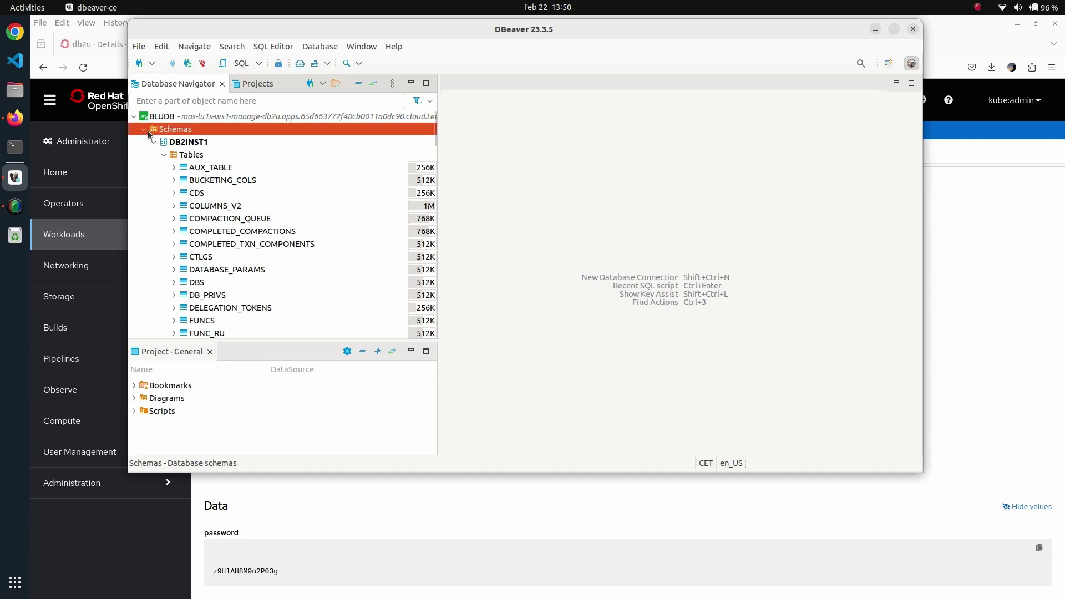
left_click(145, 132)
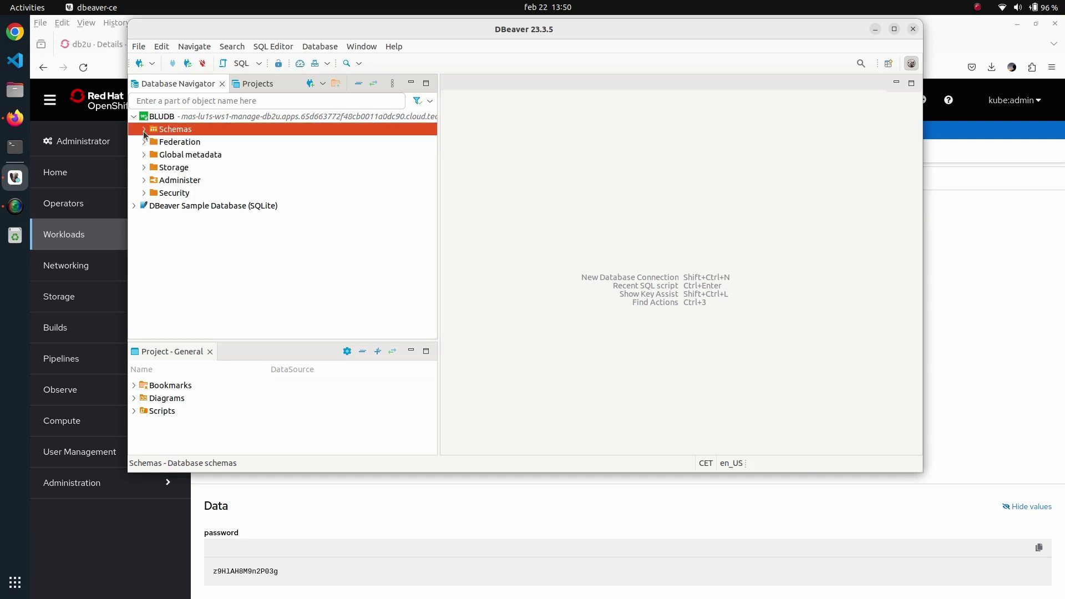